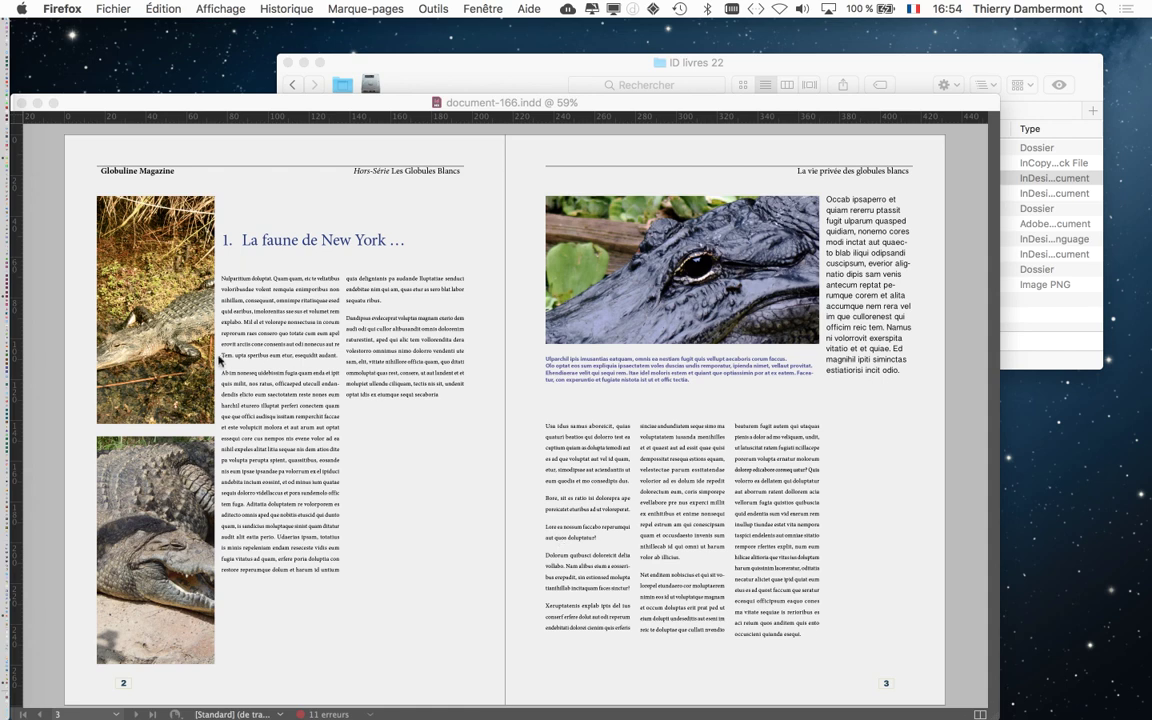
Step: Show the Calques (Layers) panel and move it over the spread
left_click(570, 103)
left_click(472, 8)
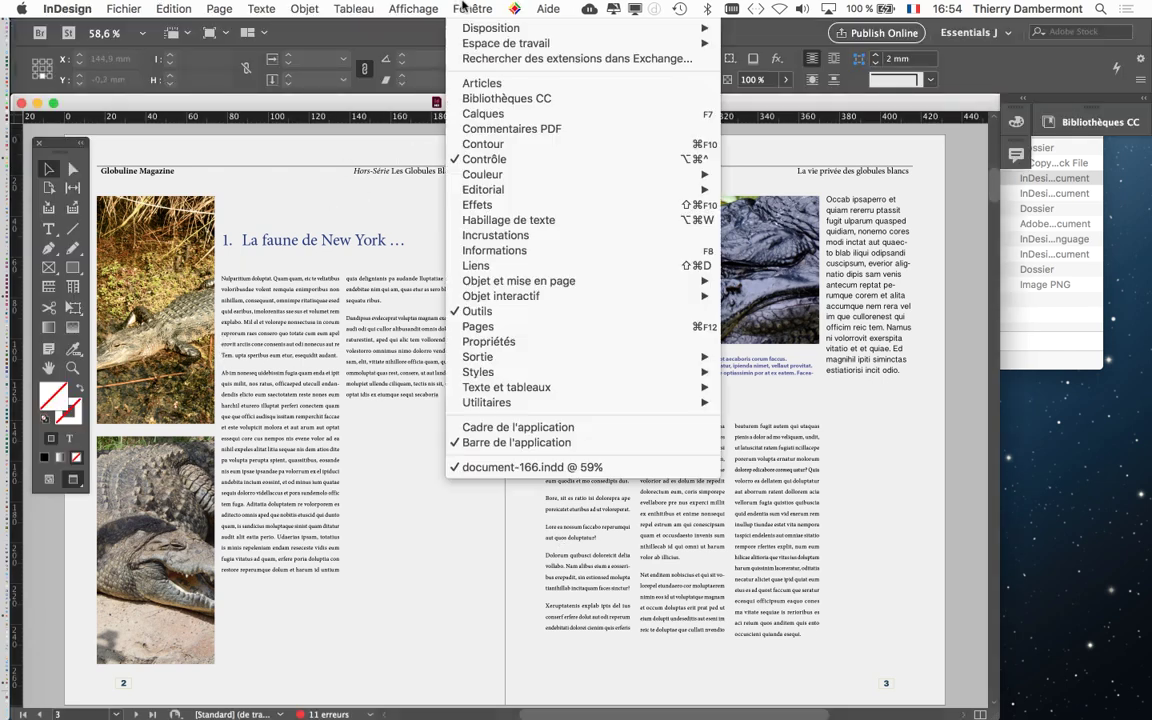
left_click(500, 112)
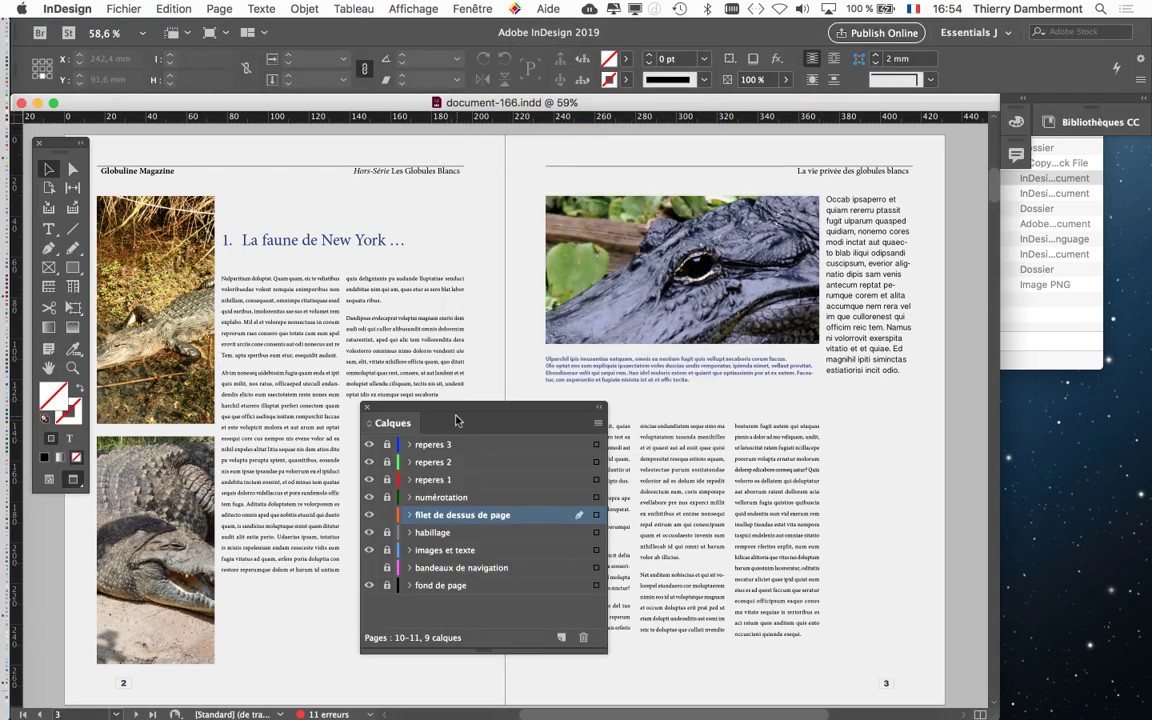
left_click_drag(460, 415, 588, 197)
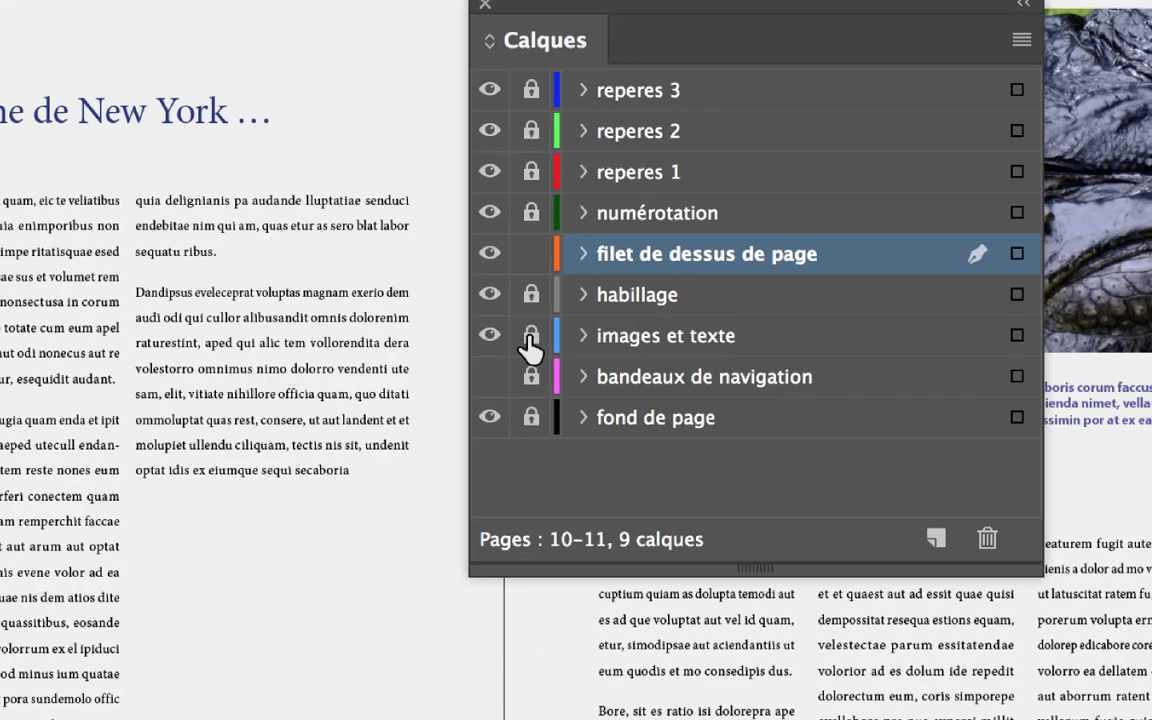
Step: Lock 'filet de dessus de page', unlock 'images et texte' and make it the active layer
left_click(530, 336)
left_click(529, 310)
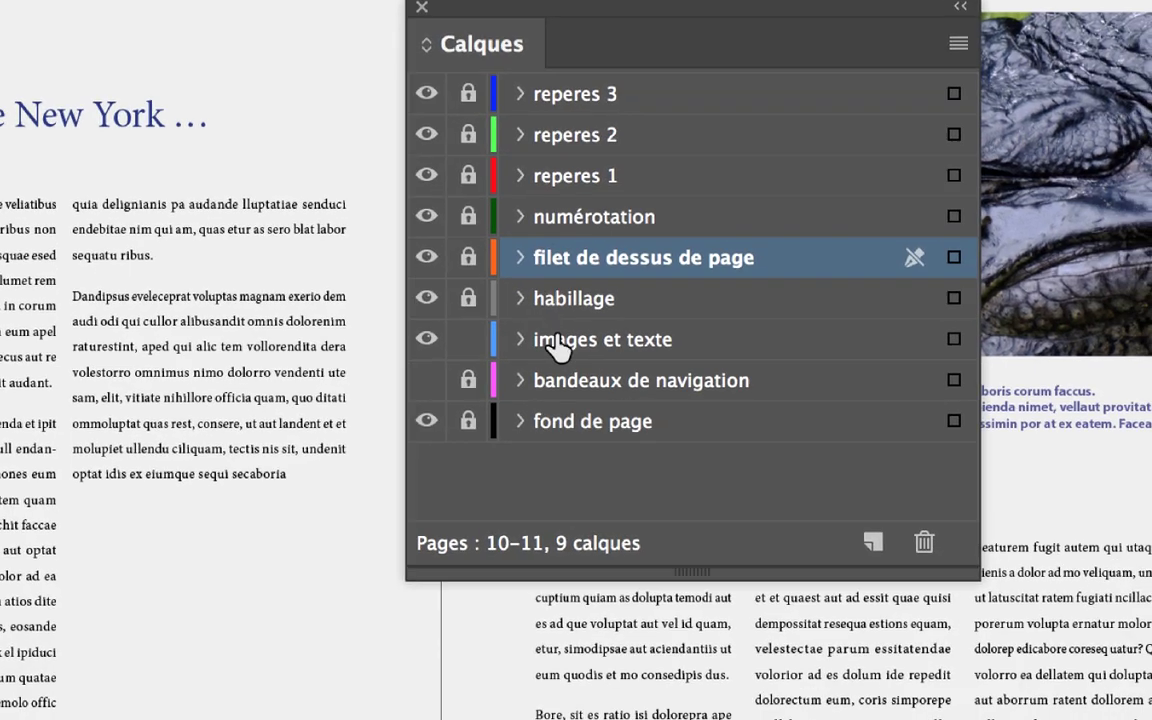
left_click(592, 390)
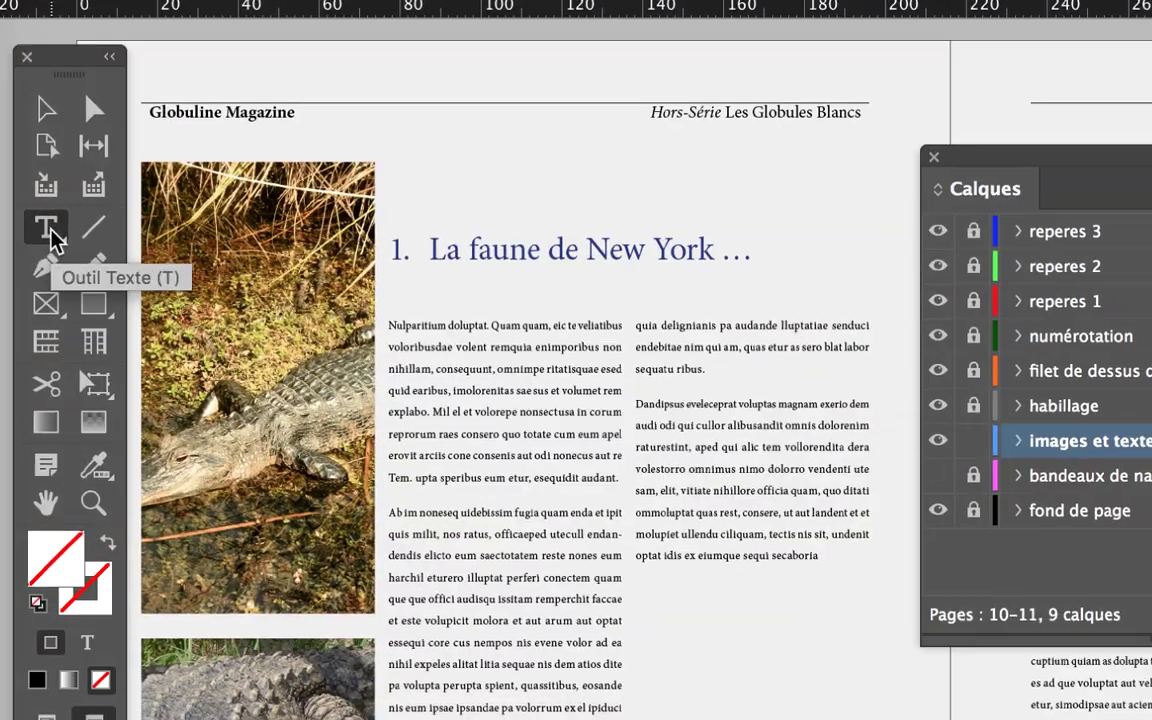
Step: Put the cursor in page 2's first body paragraph and show Paragraph Styles beside Layers
left_click(49, 229)
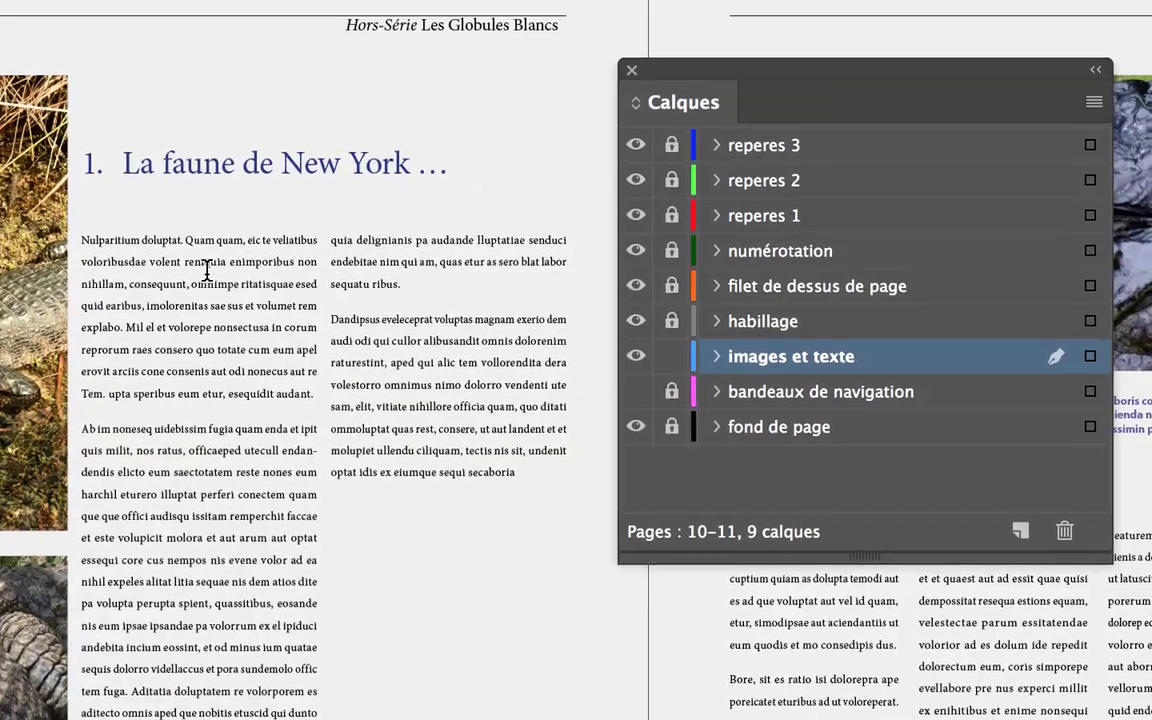
left_click(208, 272)
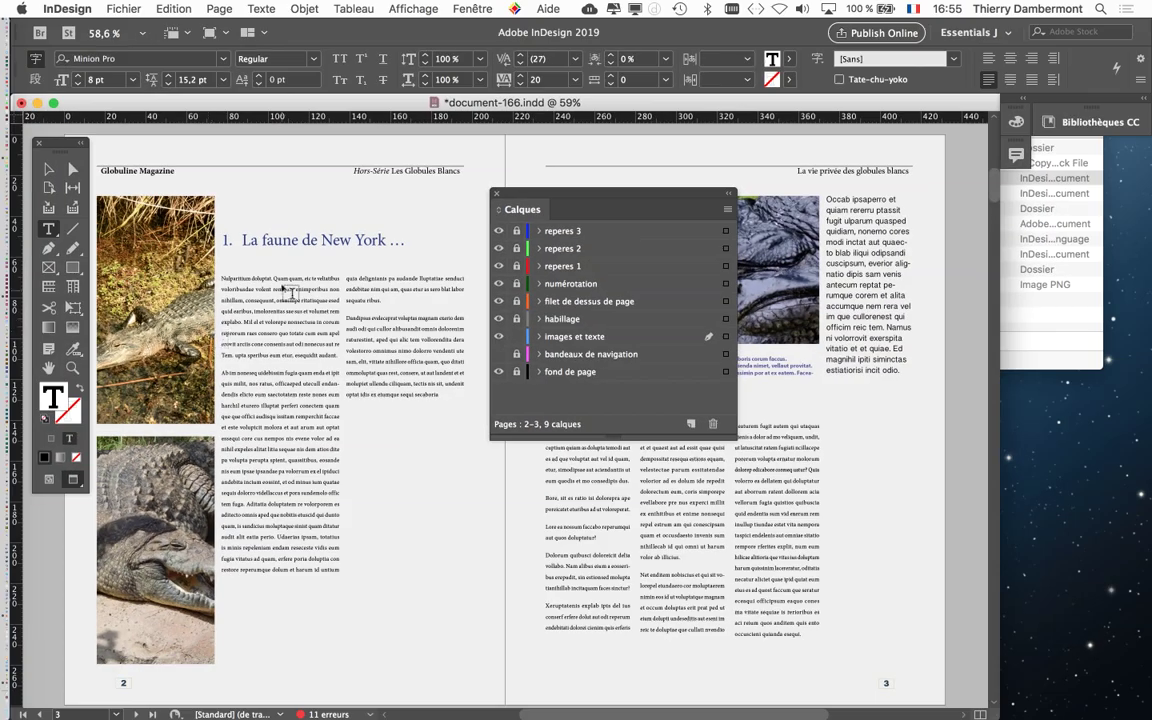
left_click(258, 8)
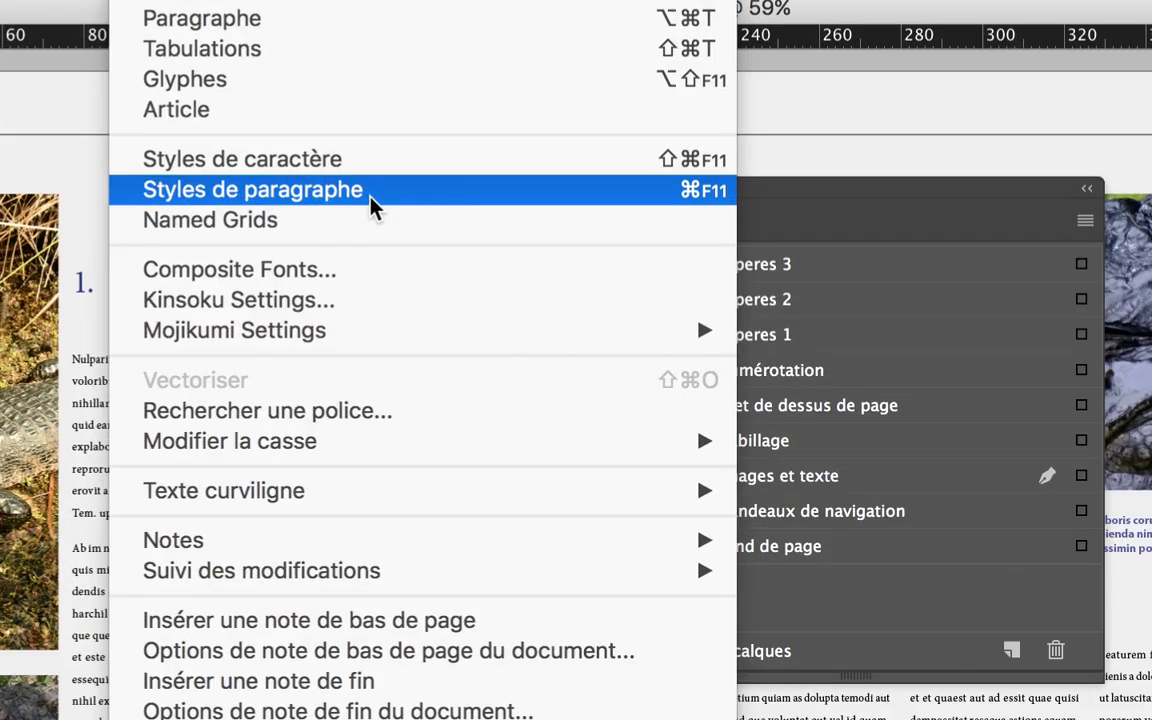
left_click(370, 200)
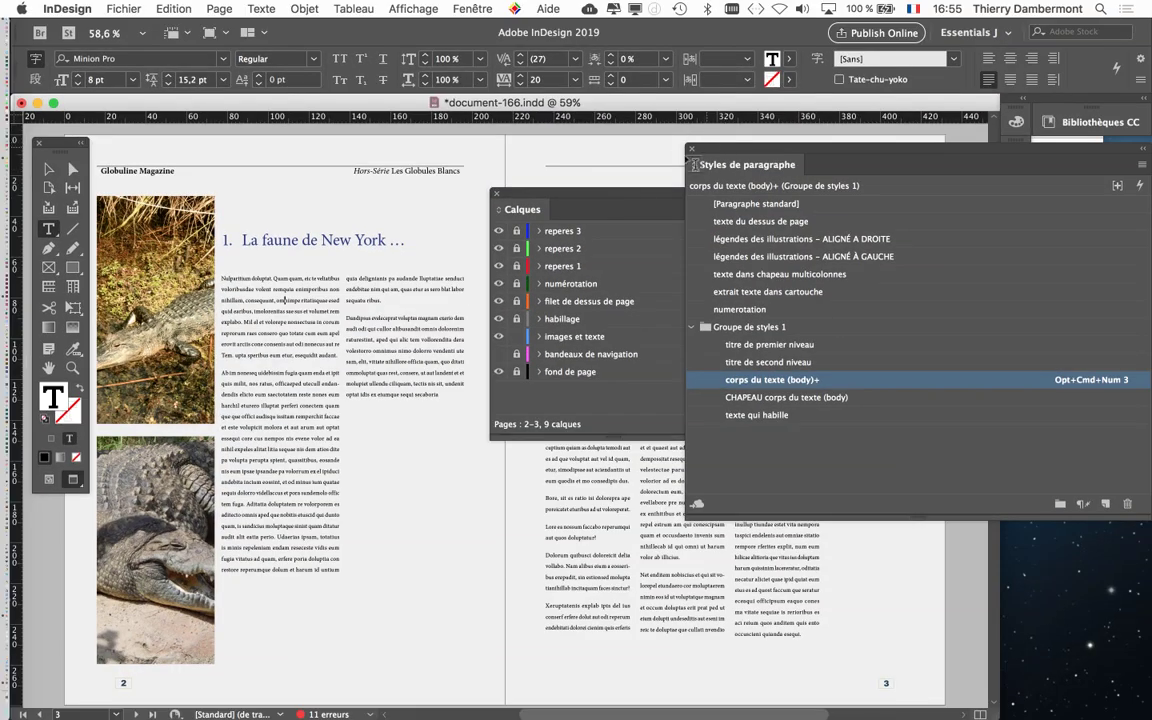
left_click_drag(600, 205, 488, 640)
left_click_drag(705, 148, 386, 196)
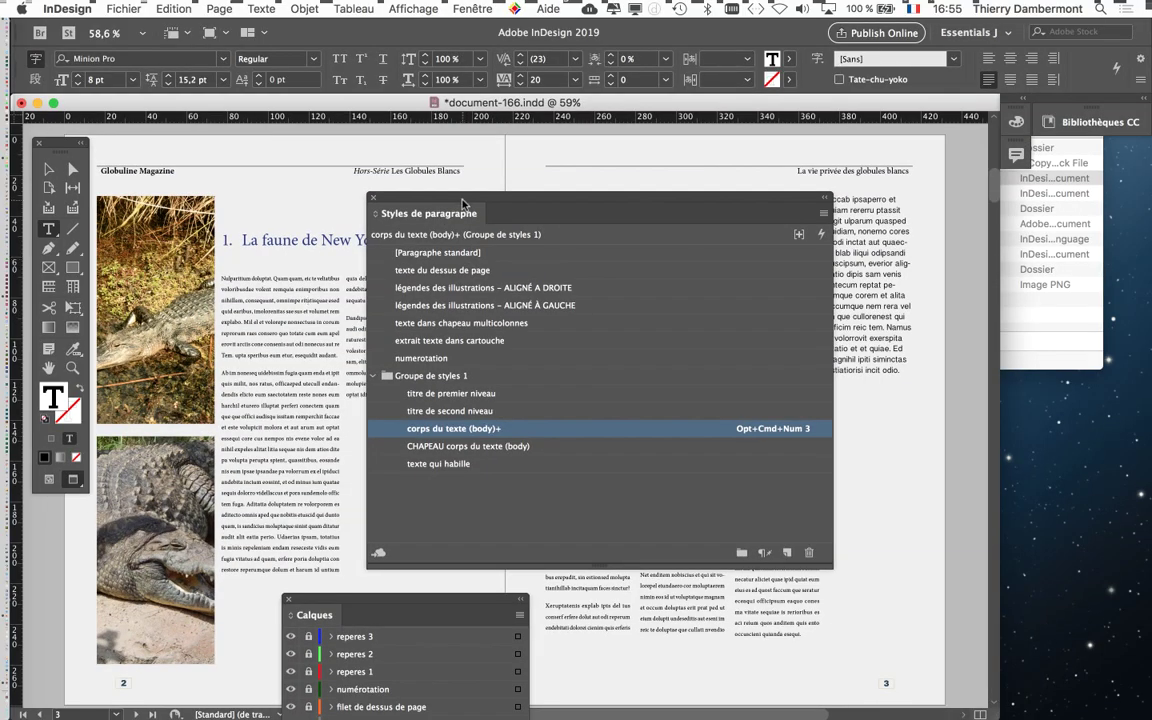
Step: Show guides, select the whole story and Option-click 'corps du texte (body)' to clear overrides
left_click_drag(462, 203, 691, 185)
left_click(397, 297)
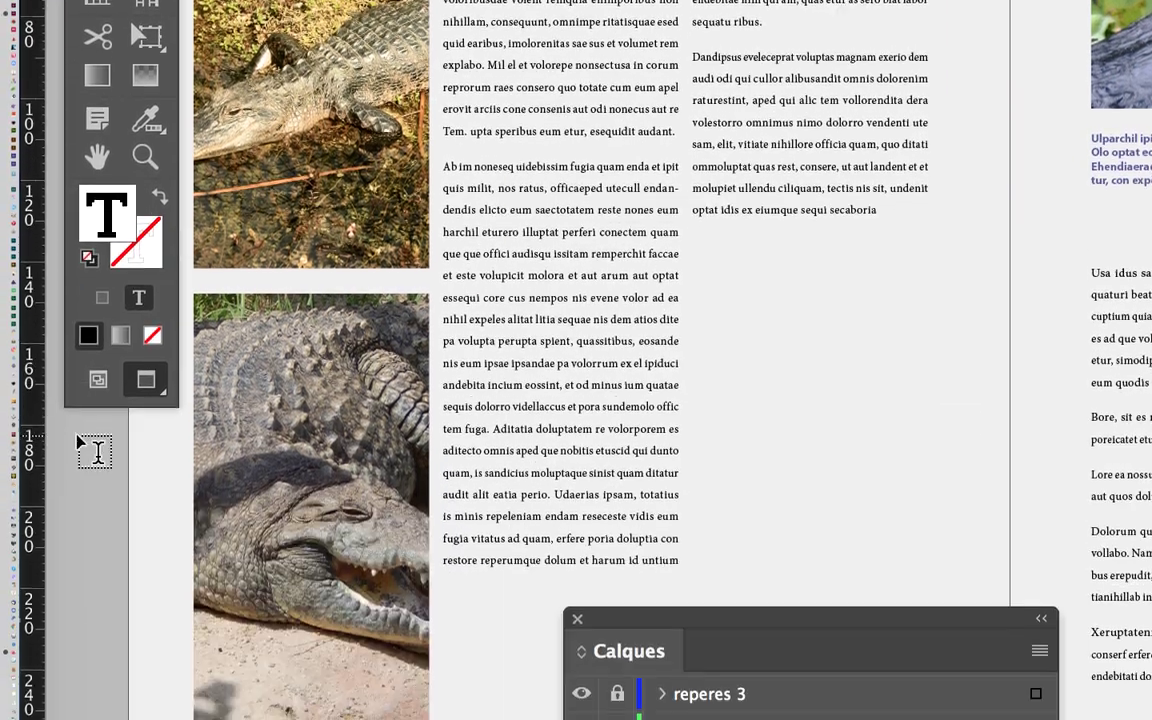
left_click(97, 381)
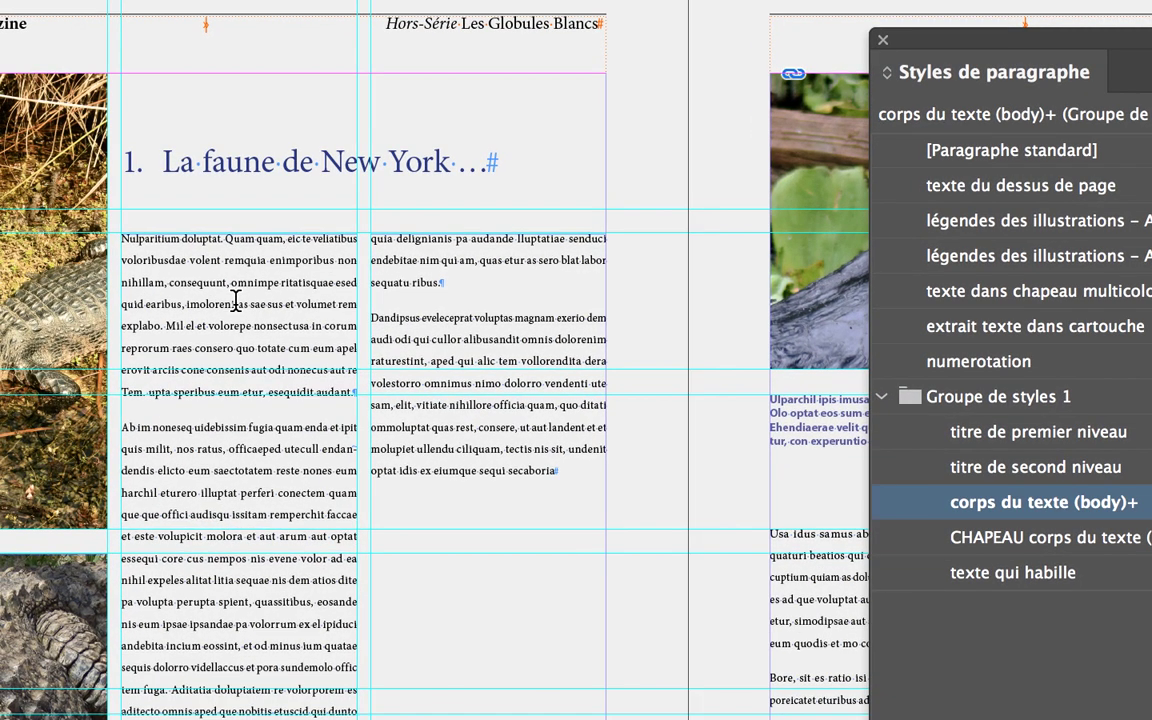
left_click(236, 300)
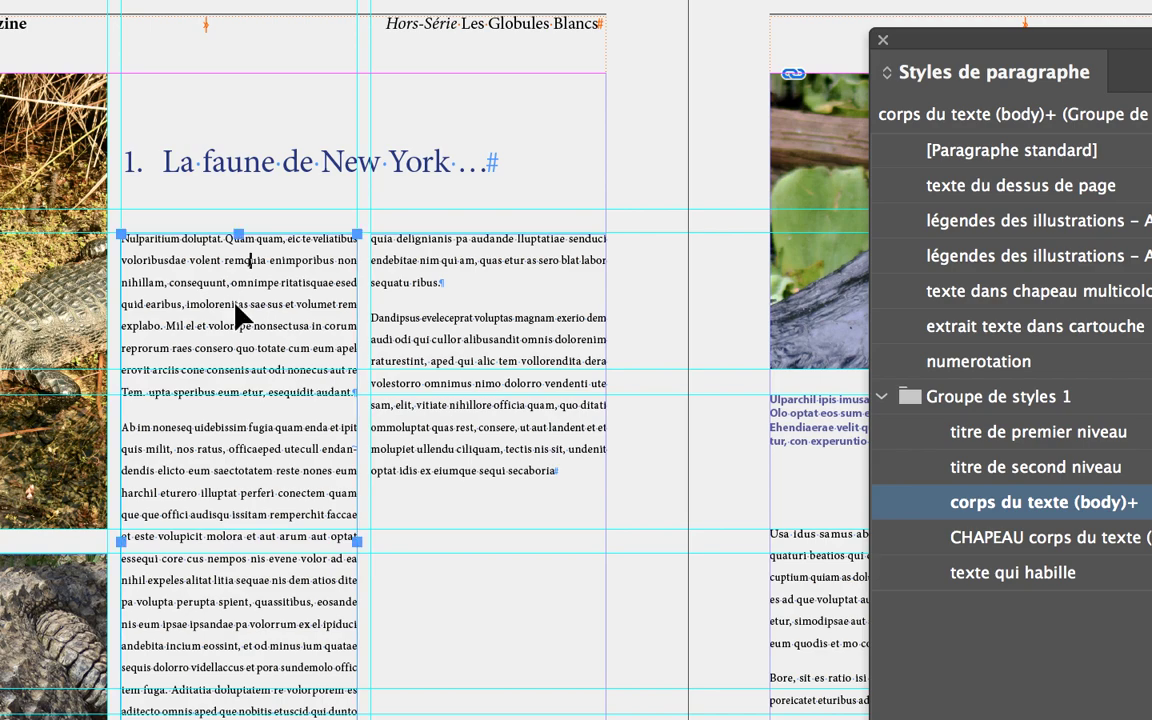
key("ctrl+a")
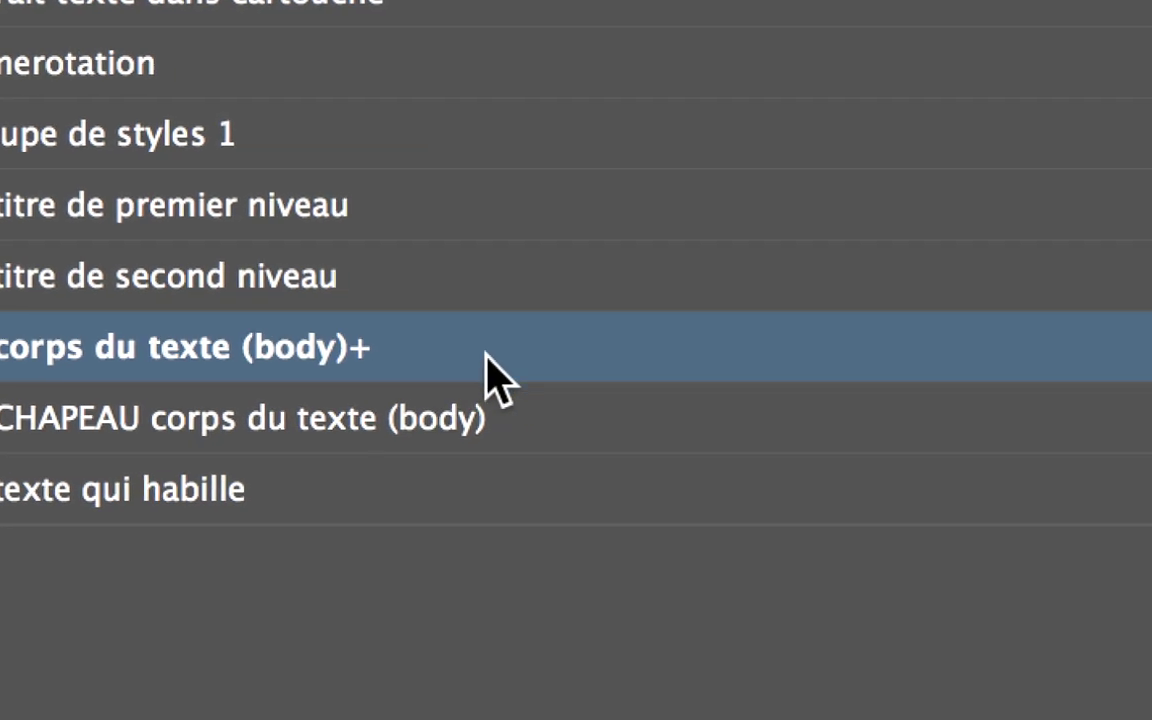
left_click(486, 352, "alt")
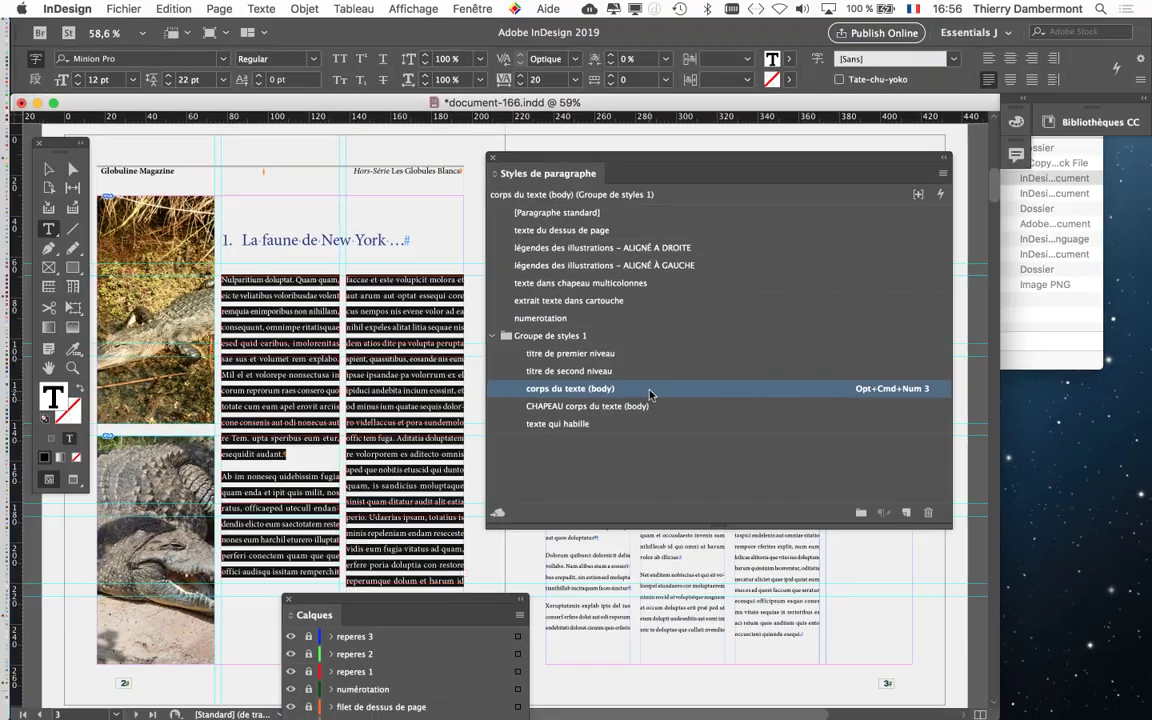
left_click_drag(576, 161, 717, 167)
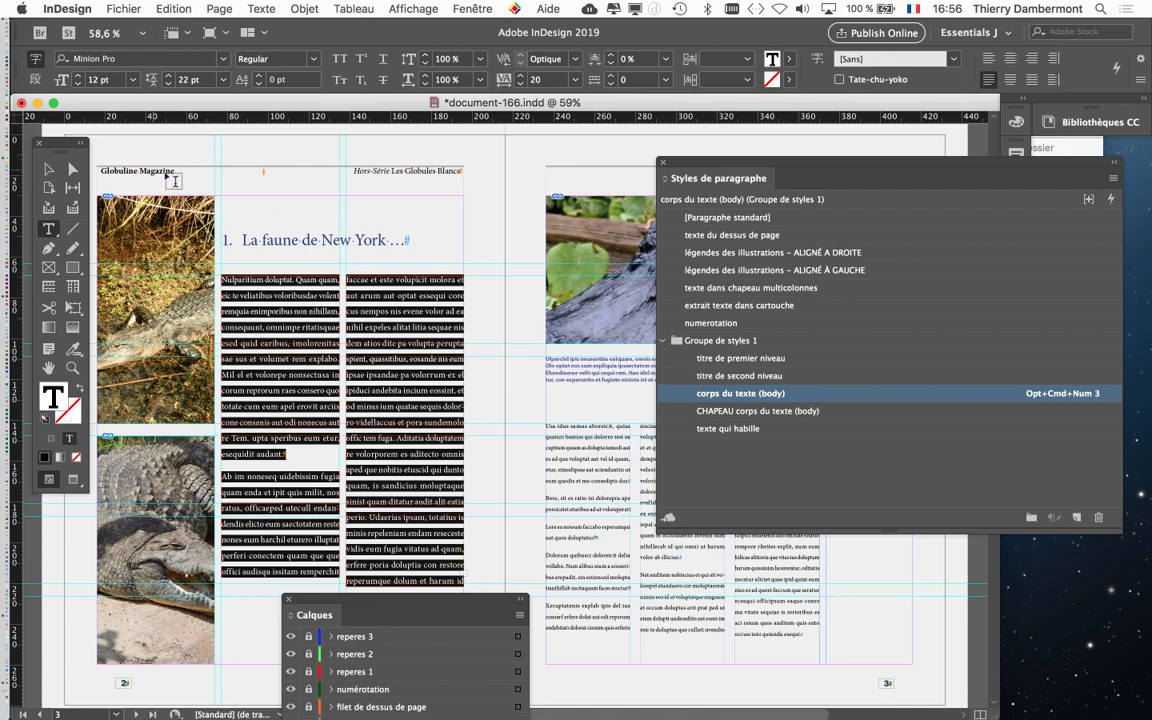
Step: Deselect the text, switch to Preview mode and pick the Type tool
key("Escape")
left_click(473, 237)
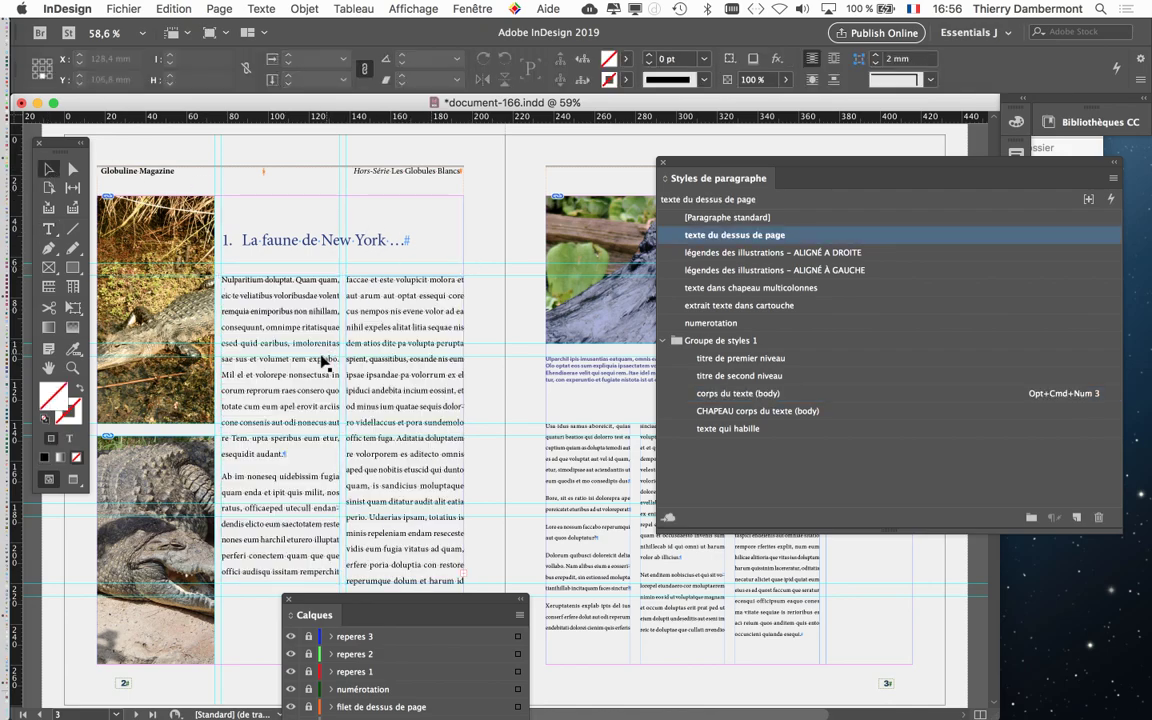
scroll(290, 345, "up", 2)
scroll(292, 348, "up", 2)
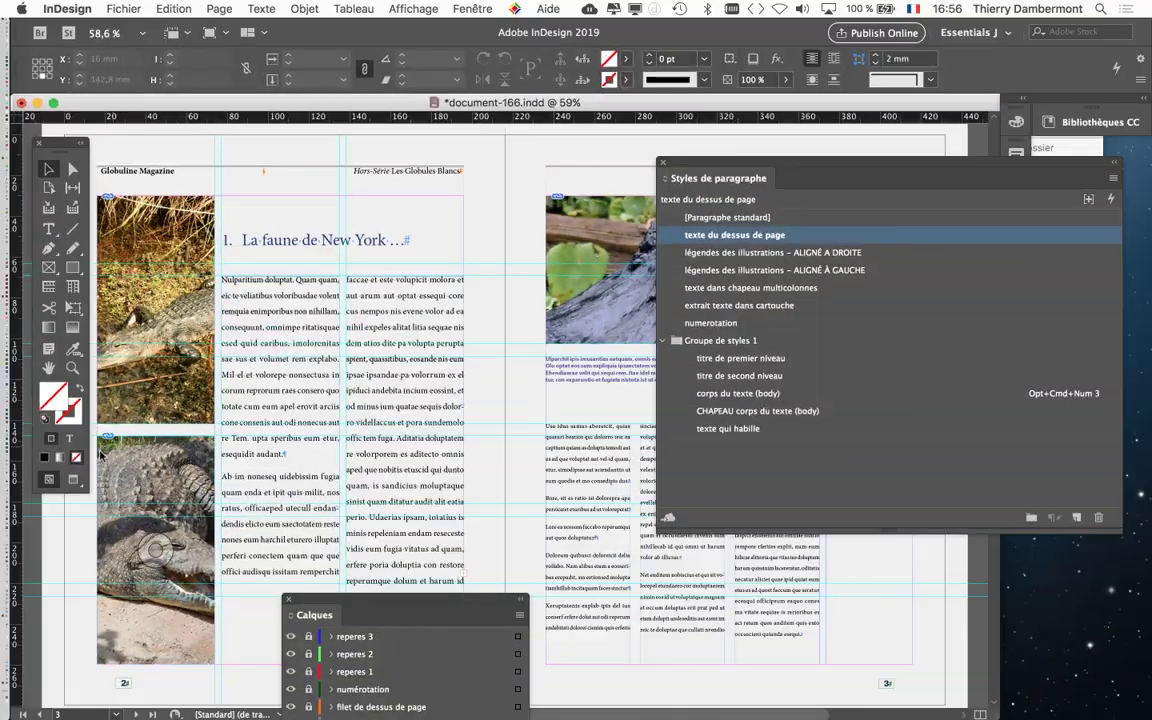
left_click(72, 481)
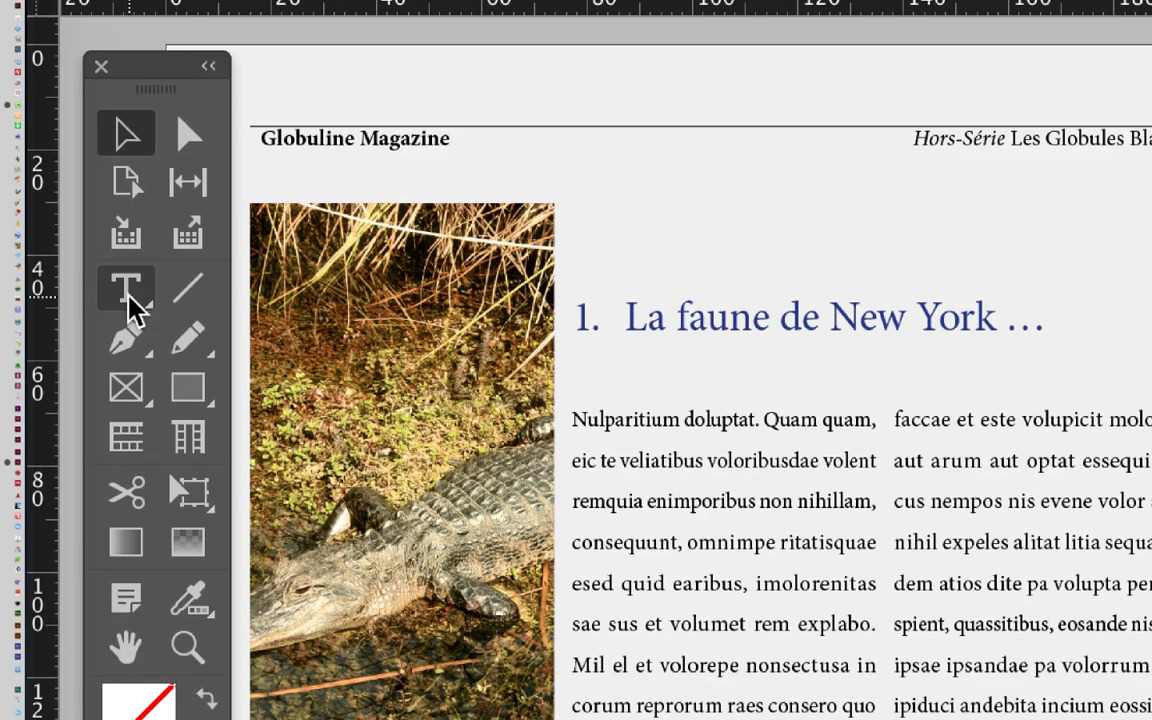
left_click(130, 298)
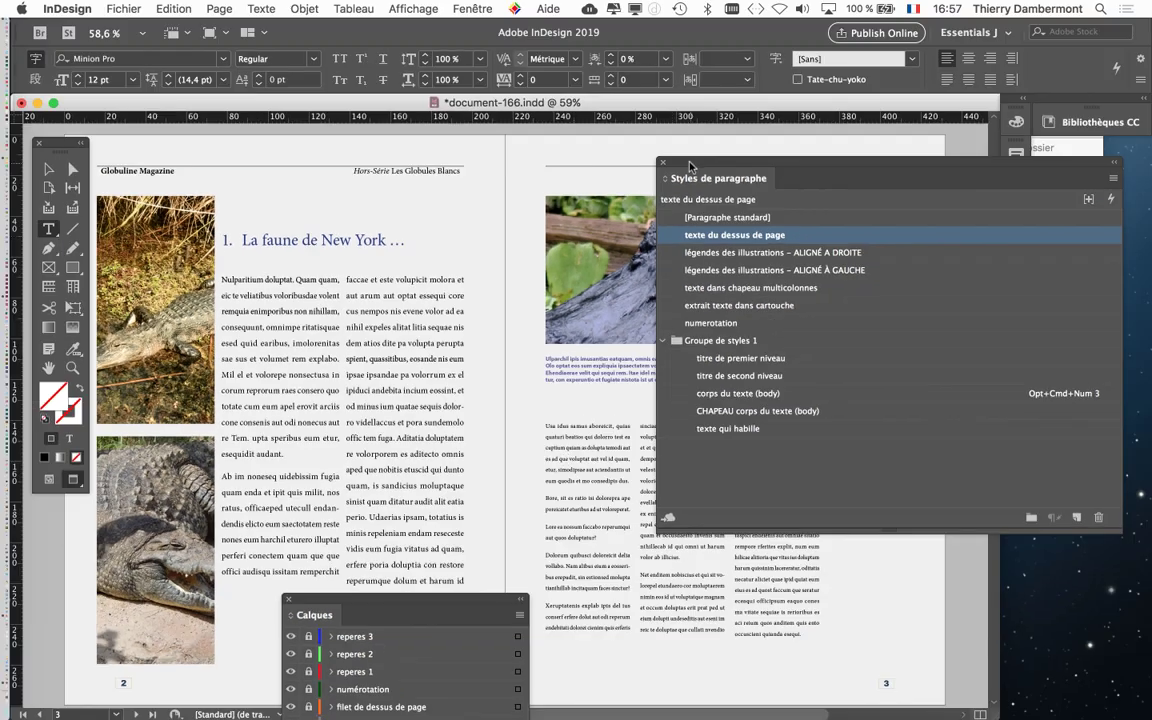
mouse_move(696, 201)
left_mouse_down()
mouse_move(825, 181)
mouse_move(909, 203)
left_mouse_up()
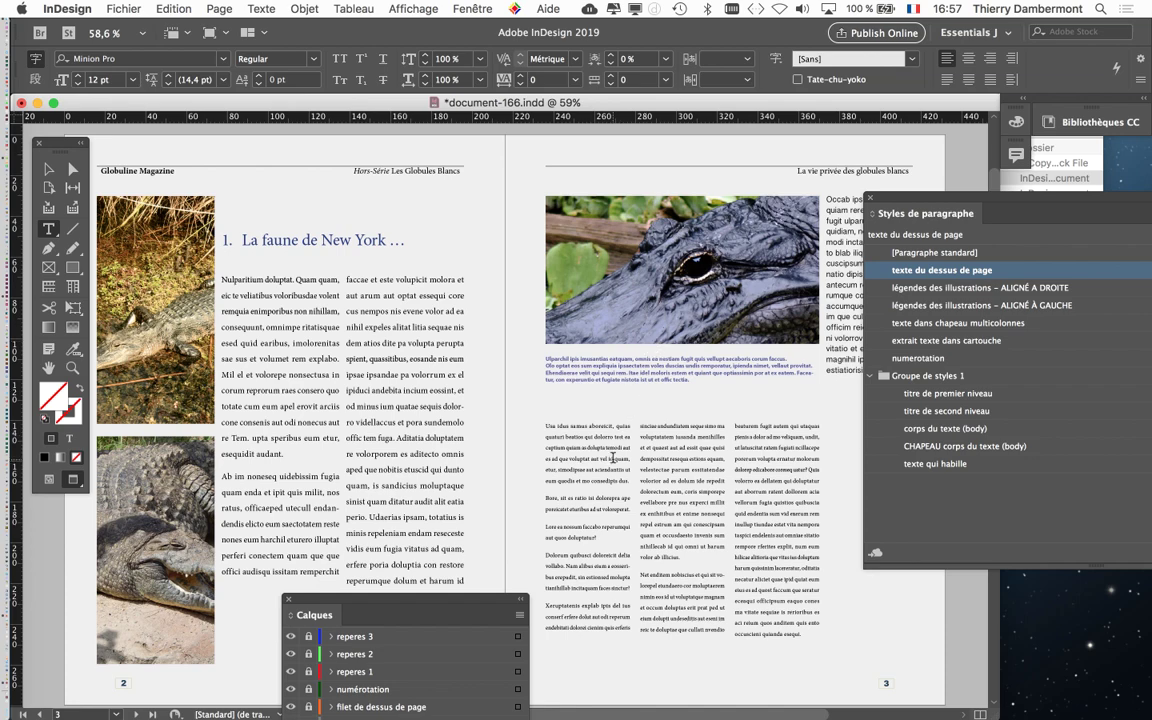
Step: Scroll down through the document to review the restyled article
scroll(613, 457, "down", 2)
scroll(613, 457, "down", 2)
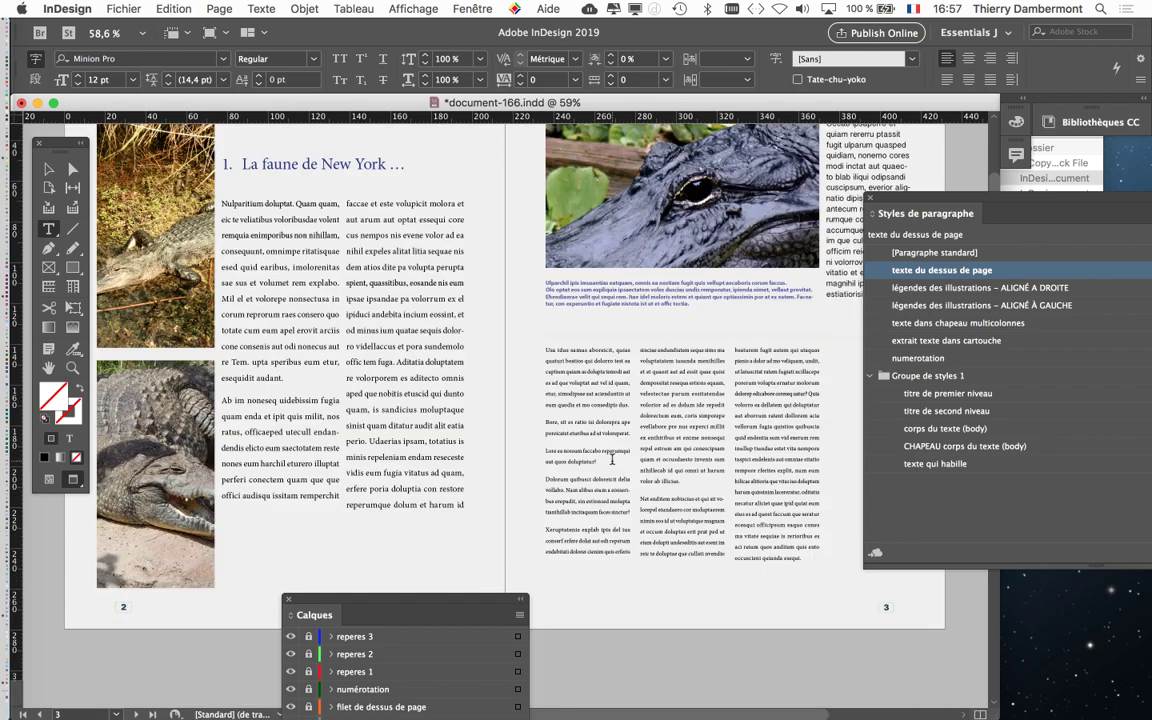
scroll(615, 460, "down", 3)
scroll(619, 468, "down", 2)
scroll(619, 468, "down", 3)
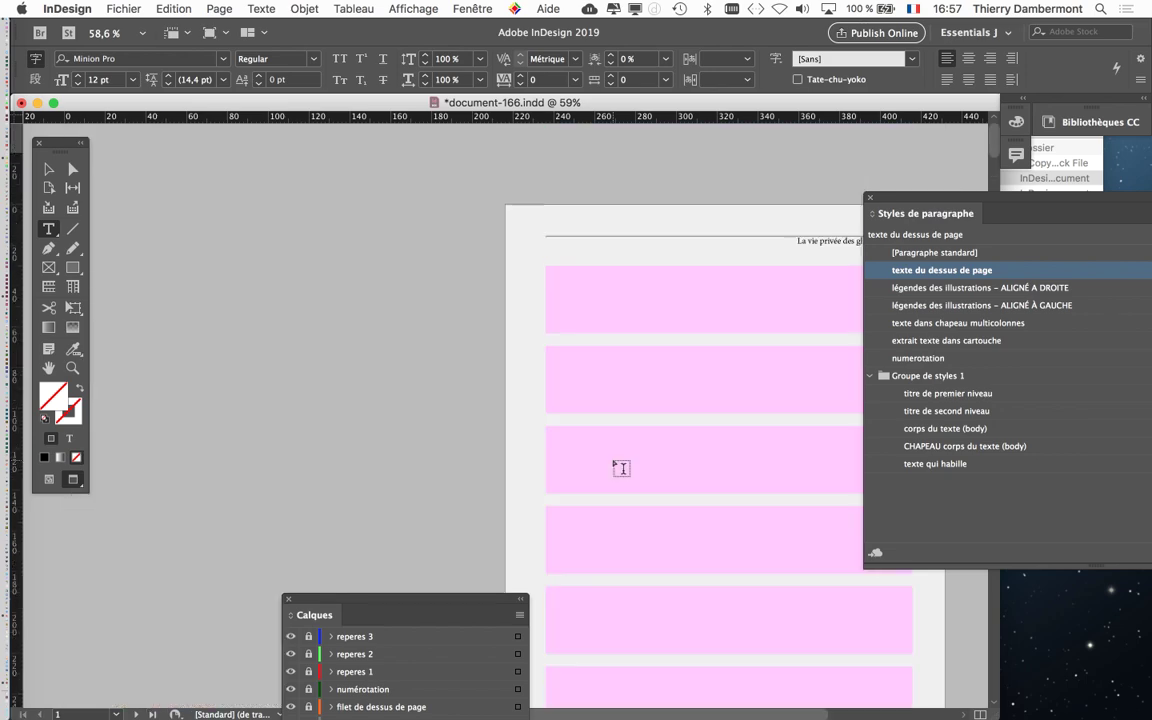
scroll(619, 468, "down", 3)
scroll(617, 464, "down", 1)
scroll(617, 464, "down", 2)
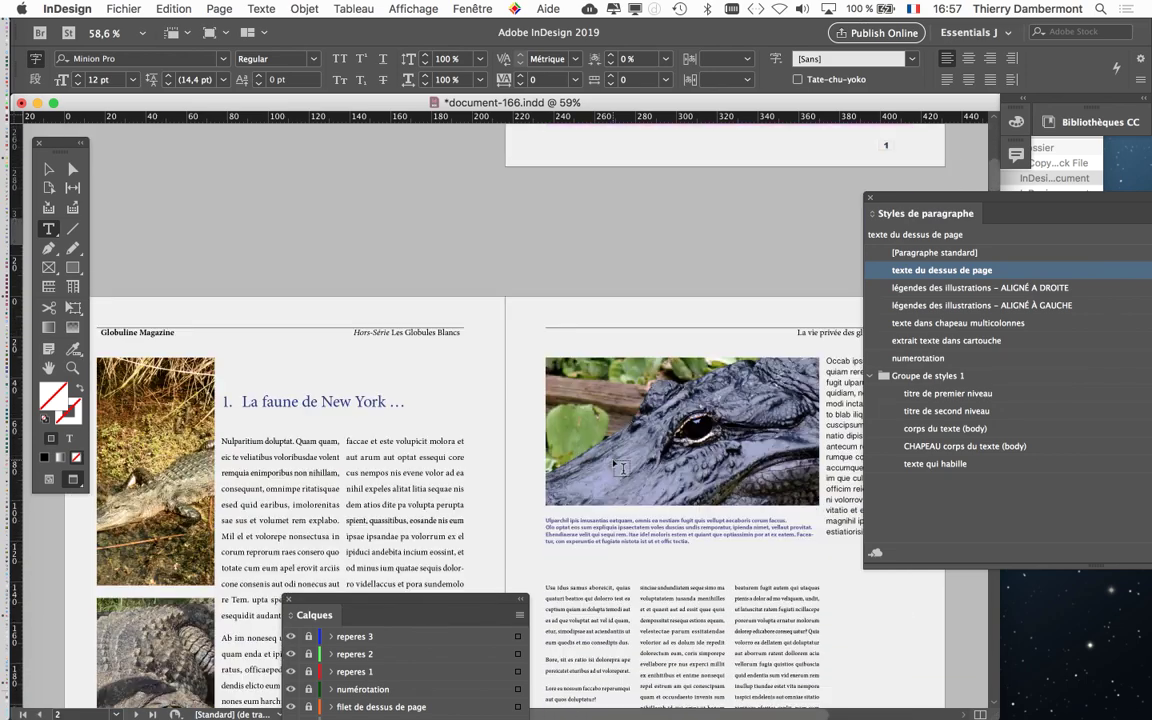
scroll(345, 457, "down", 1)
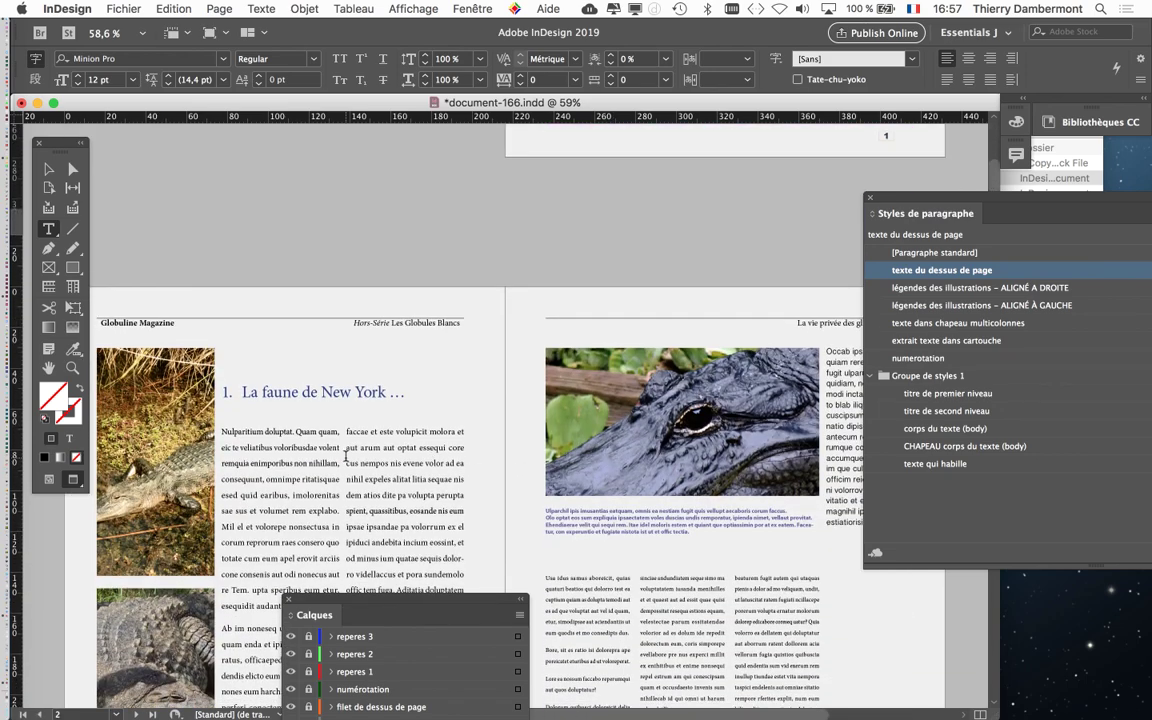
Step: Zoom to 100%, undo the last paragraph style application and deselect the text
key("super+equal")
key("super+equal")
left_click(171, 9)
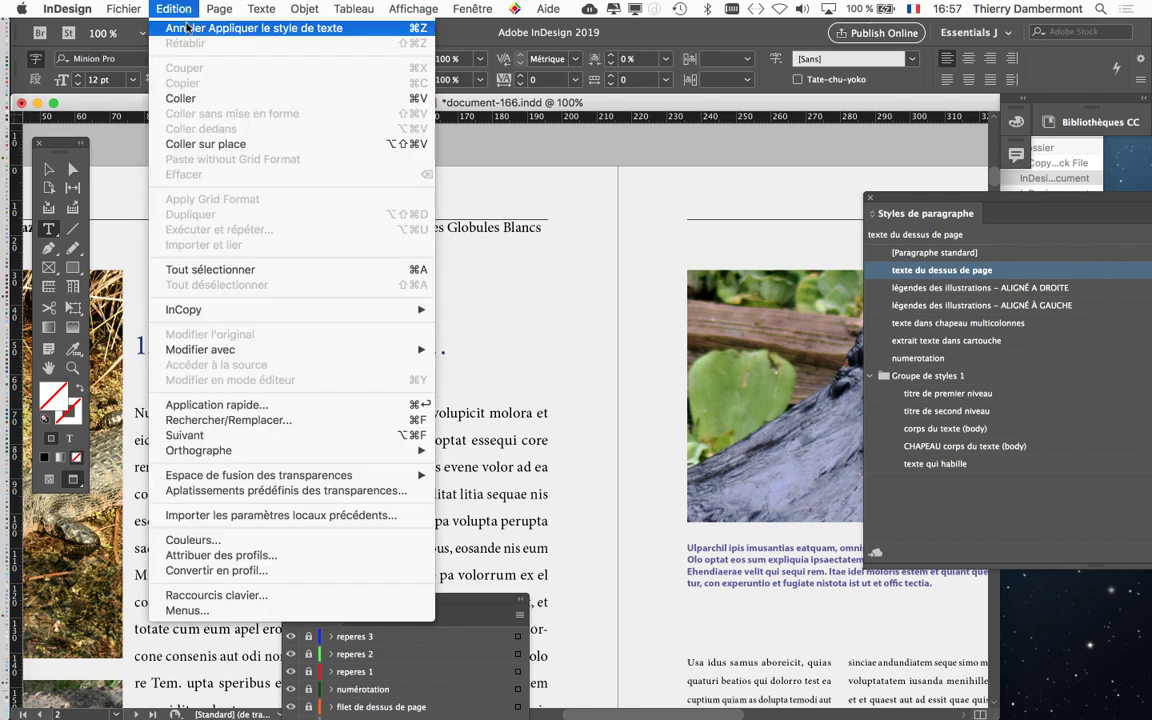
left_click(187, 28)
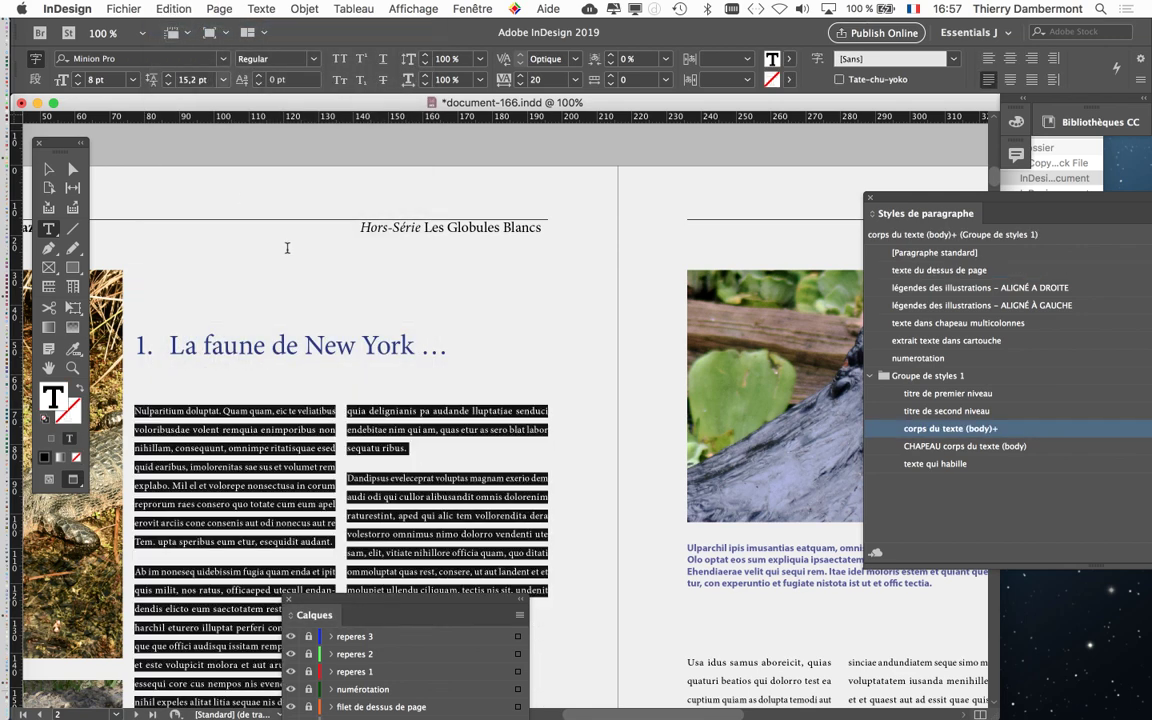
left_click(48, 169)
left_click(940, 270)
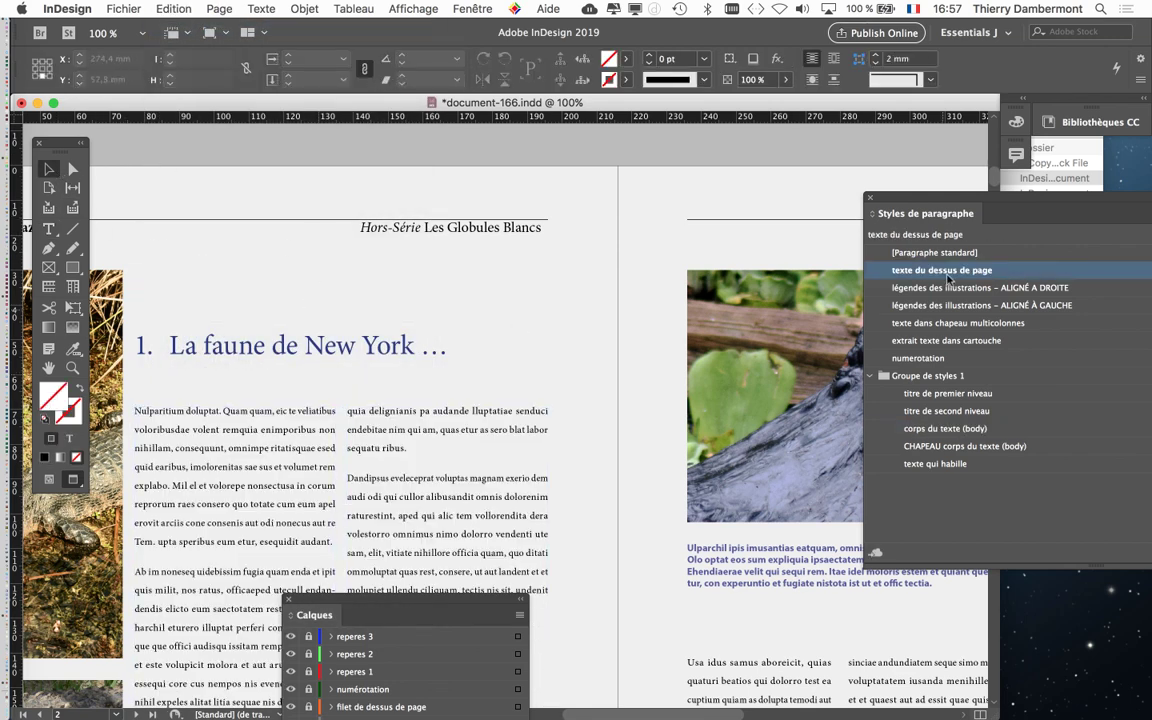
Step: Arrange the Paragraph Styles and Tools panels beside the full two-page crocodile spread
left_click_drag(907, 196, 601, 129)
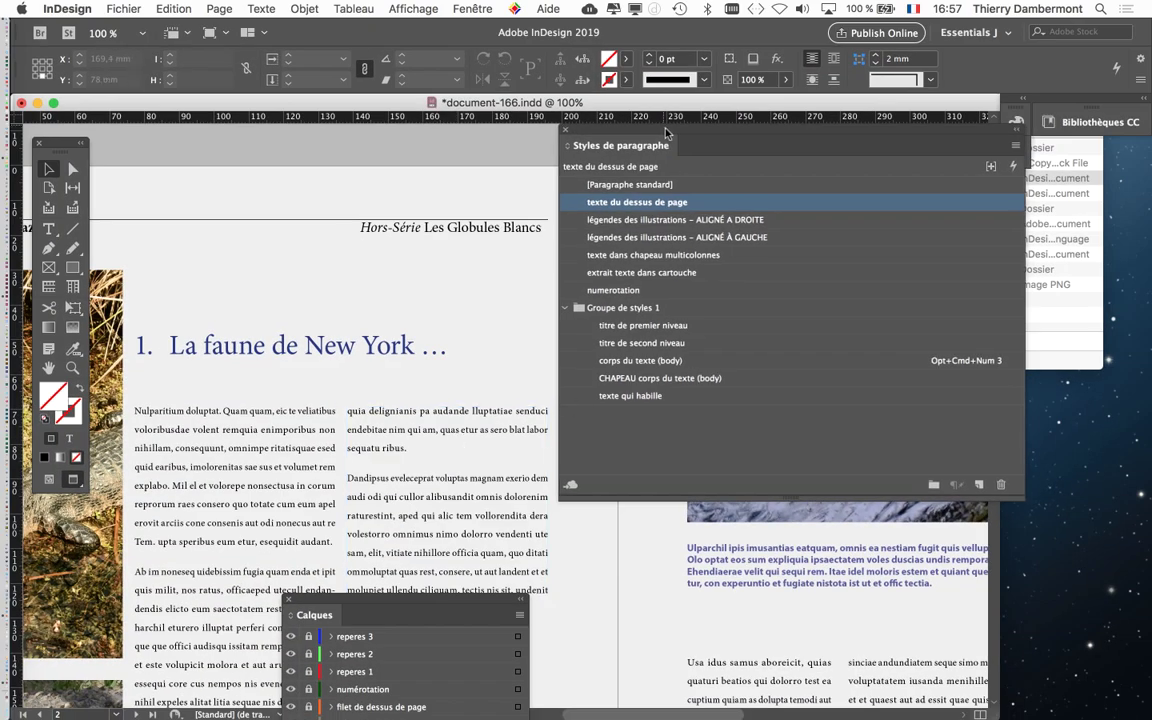
mouse_move(658, 129)
left_mouse_down()
mouse_move(877, 152)
mouse_move(690, 135)
left_mouse_up()
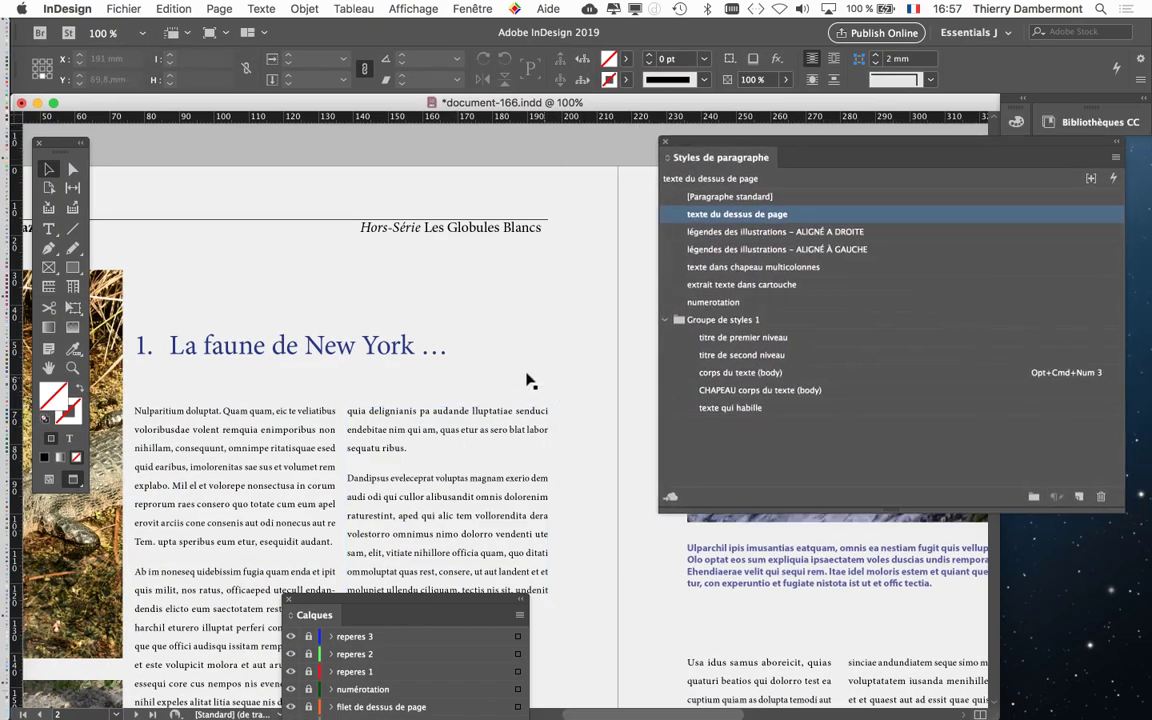
scroll(530, 380, "down", 1)
scroll(530, 380, "down", 3)
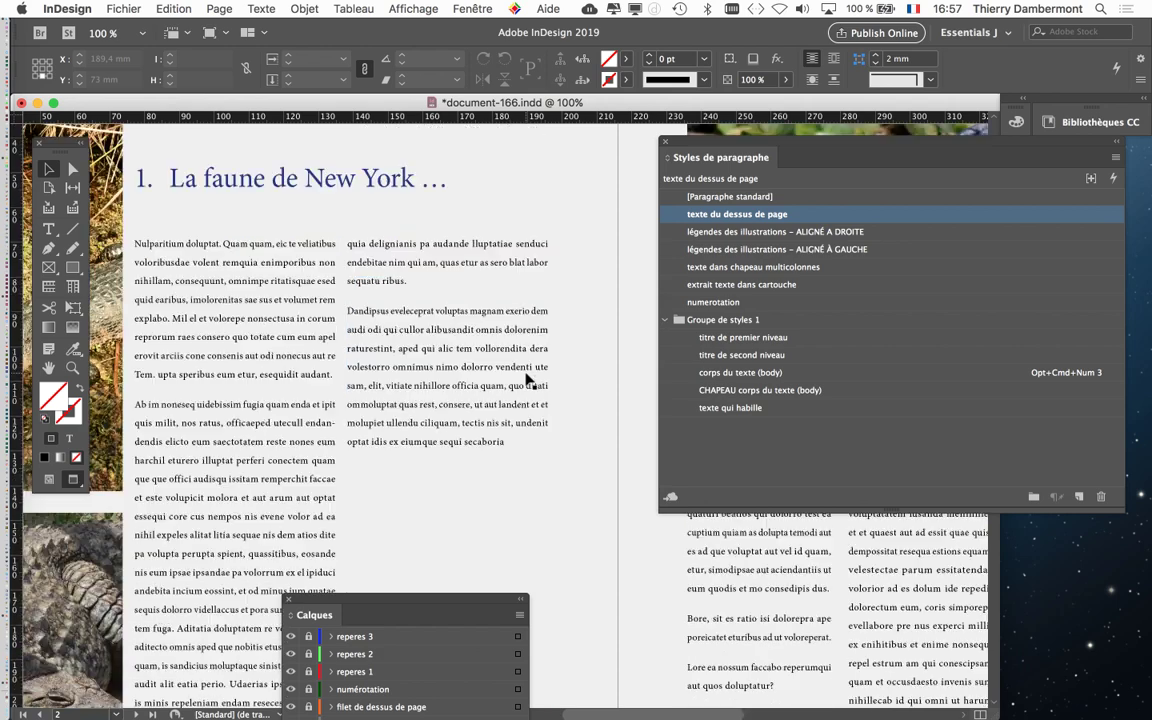
scroll(530, 380, "down", 1, "alt")
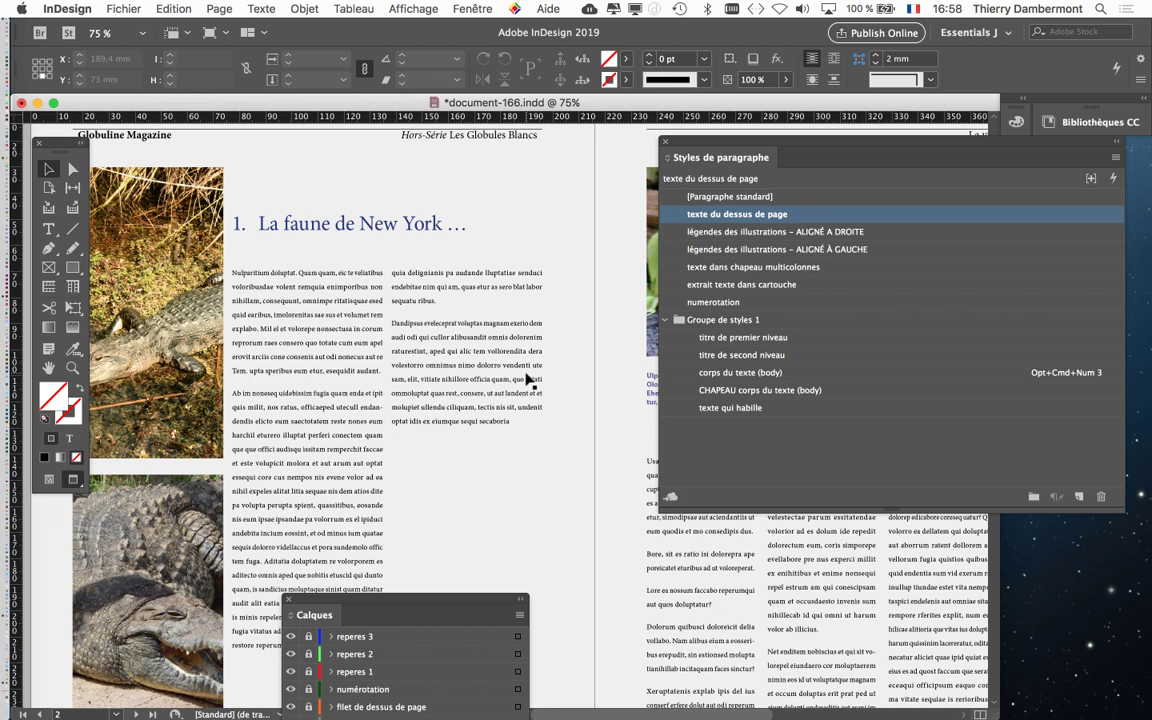
scroll(530, 380, "down", 2)
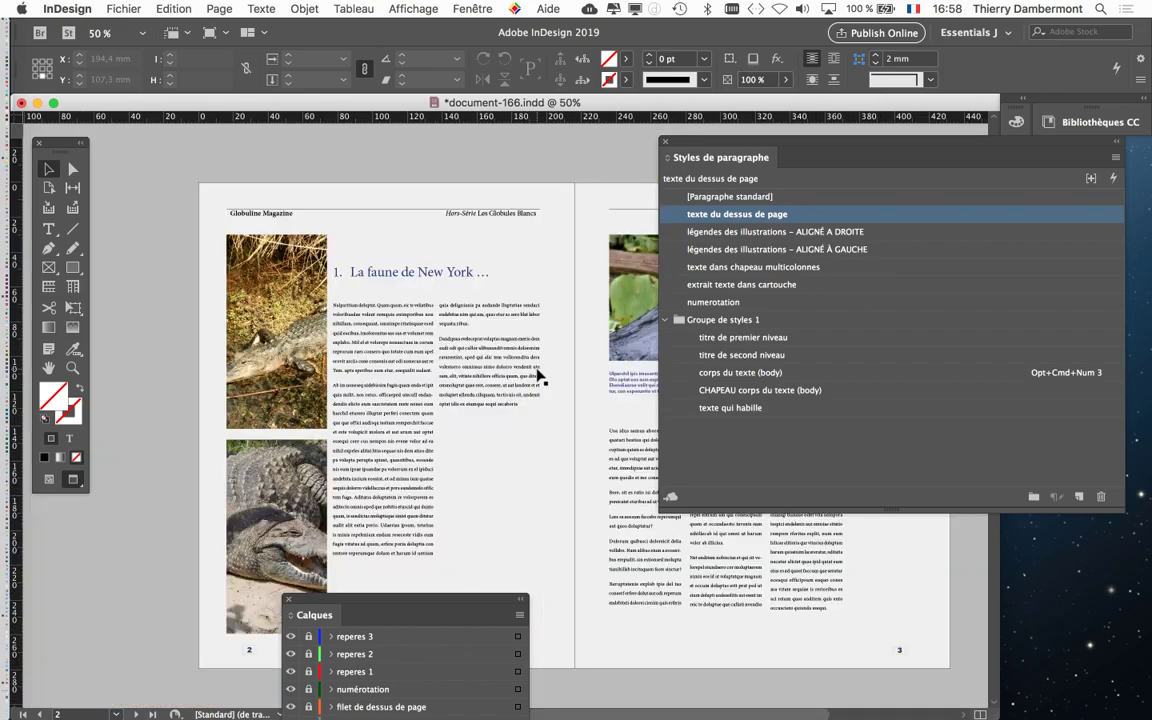
left_click_drag(52, 141, 93, 141)
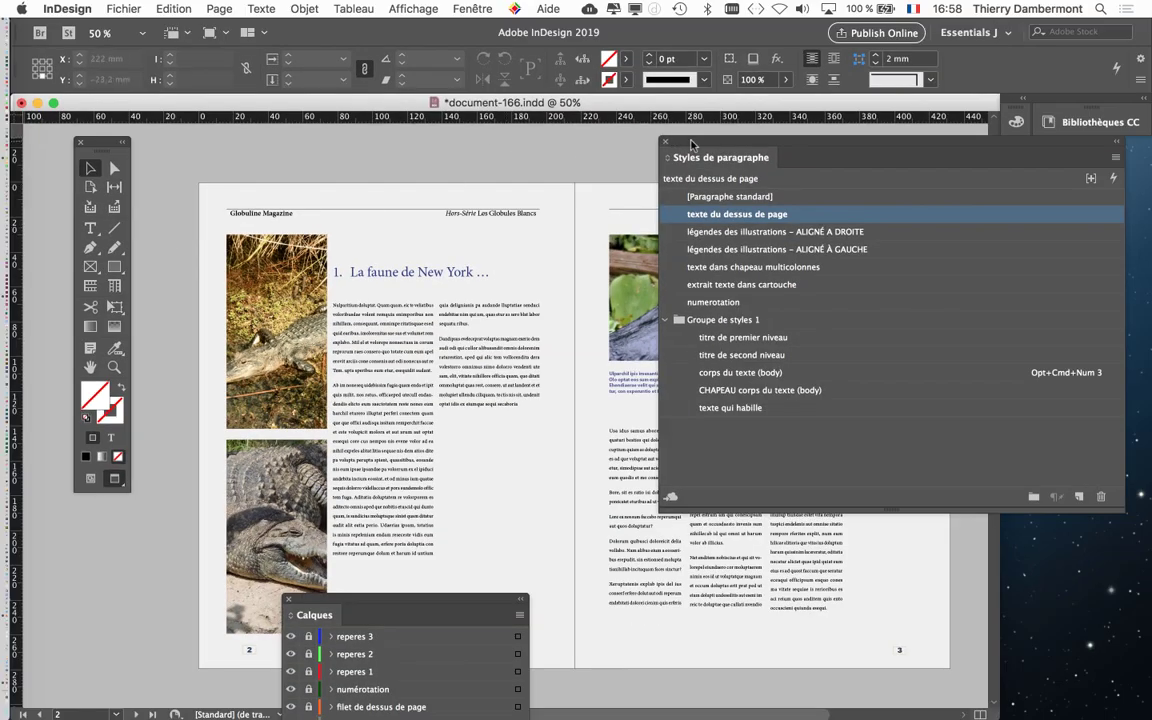
left_click_drag(690, 145, 649, 140)
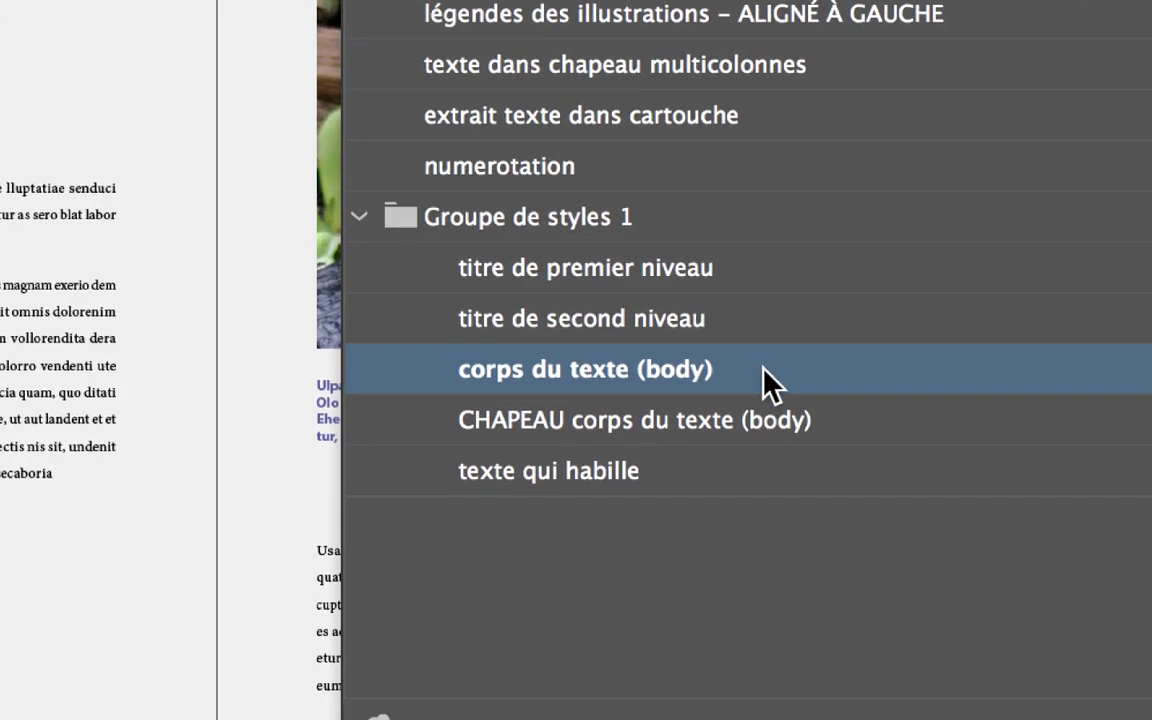
Step: Duplicate 'corps du texte (body)', renaming the copy 'corps du texte (body) NOUVEAU'
right_click(764, 368)
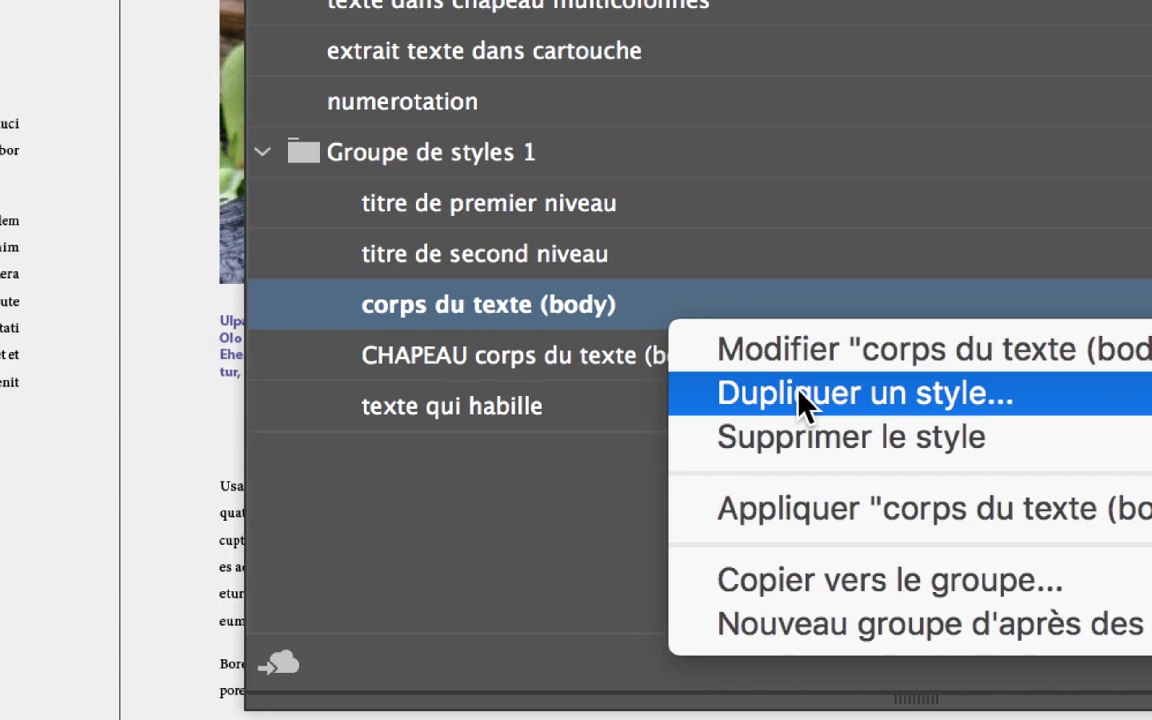
left_click(799, 395)
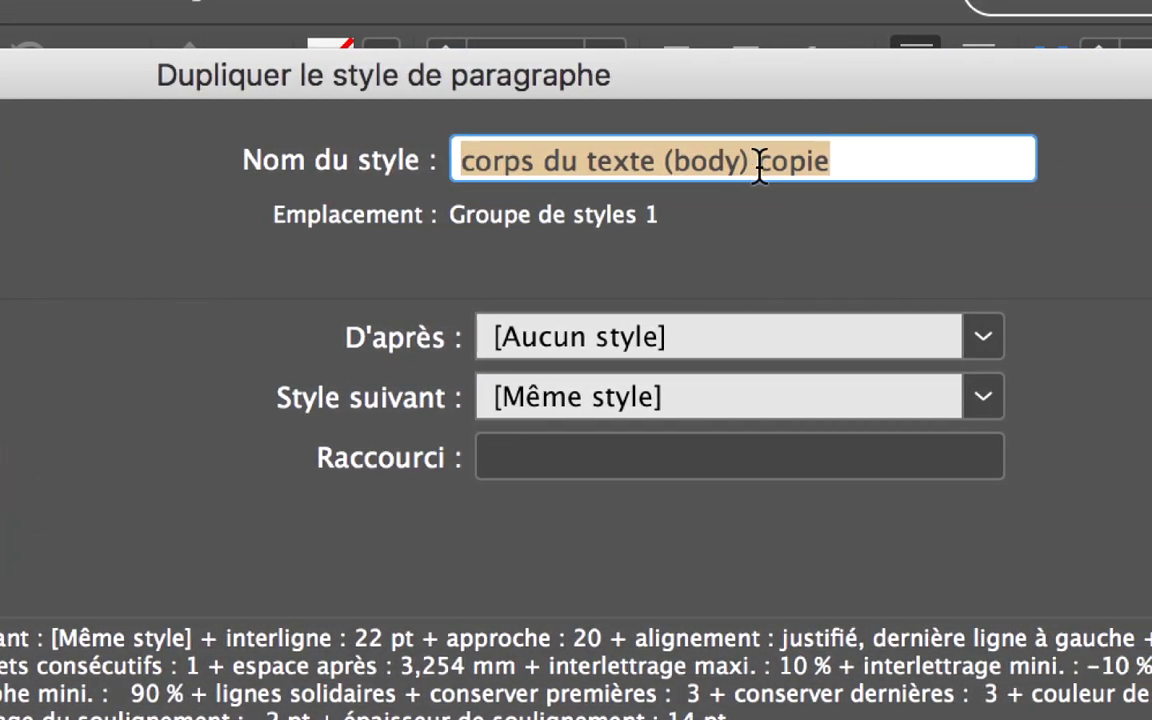
left_click(758, 168)
double_click(762, 162)
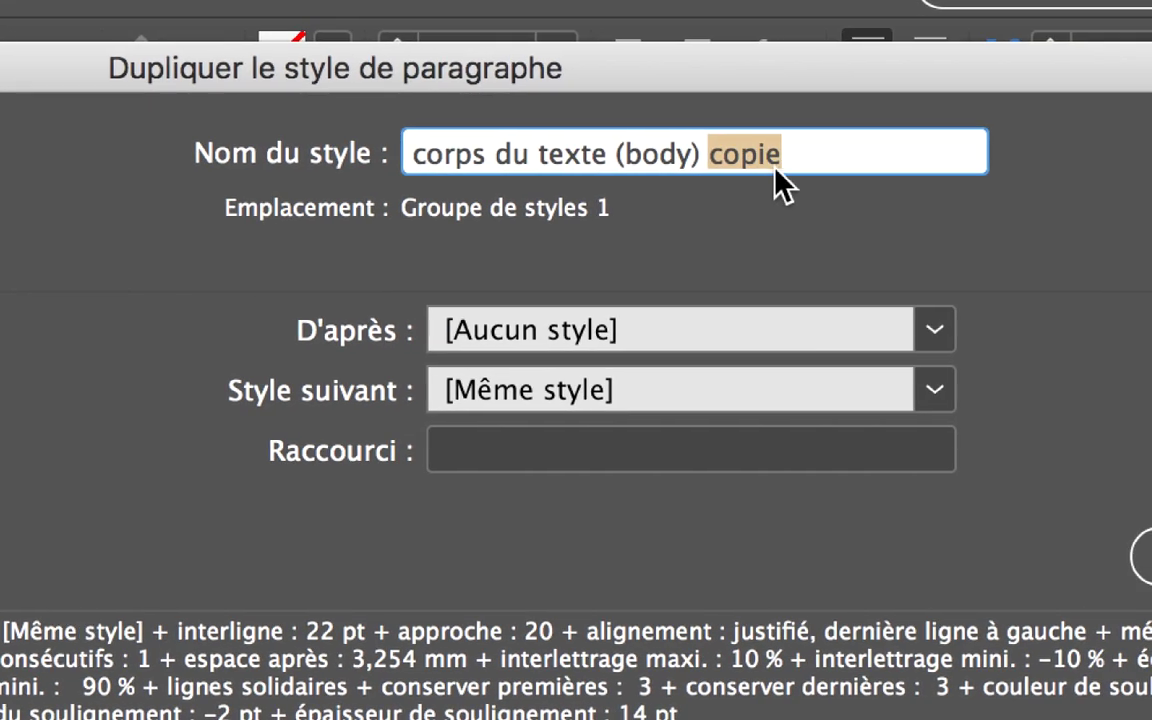
type("NOUVE")
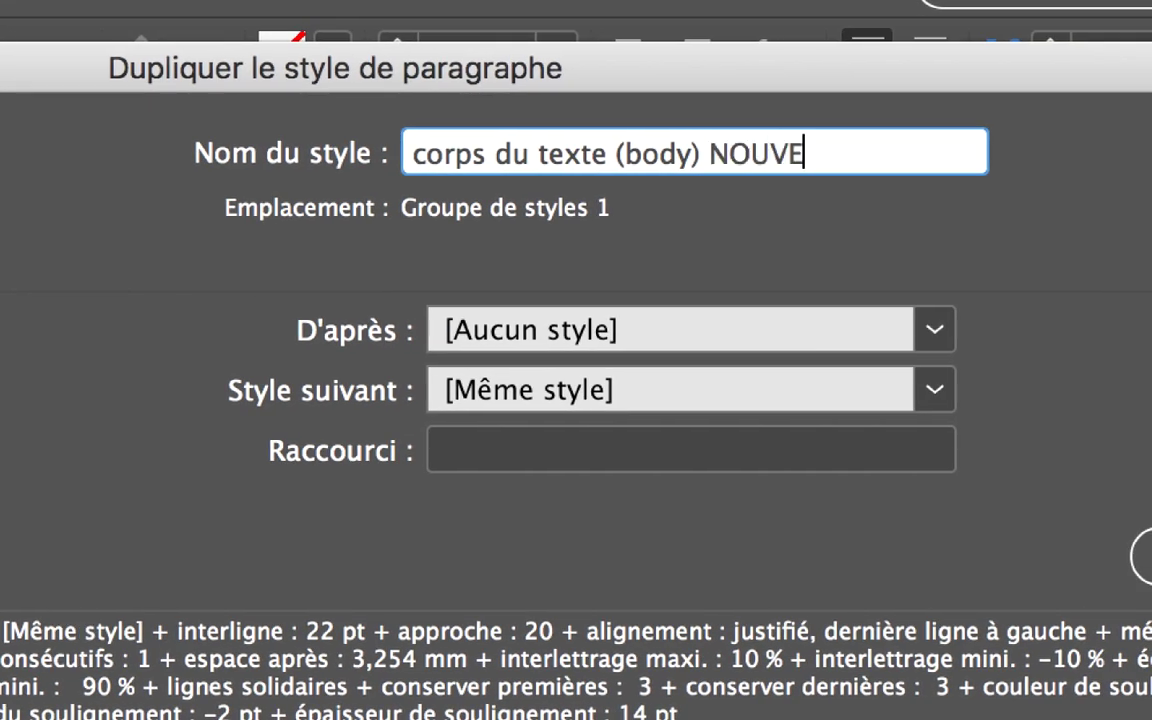
type("AU")
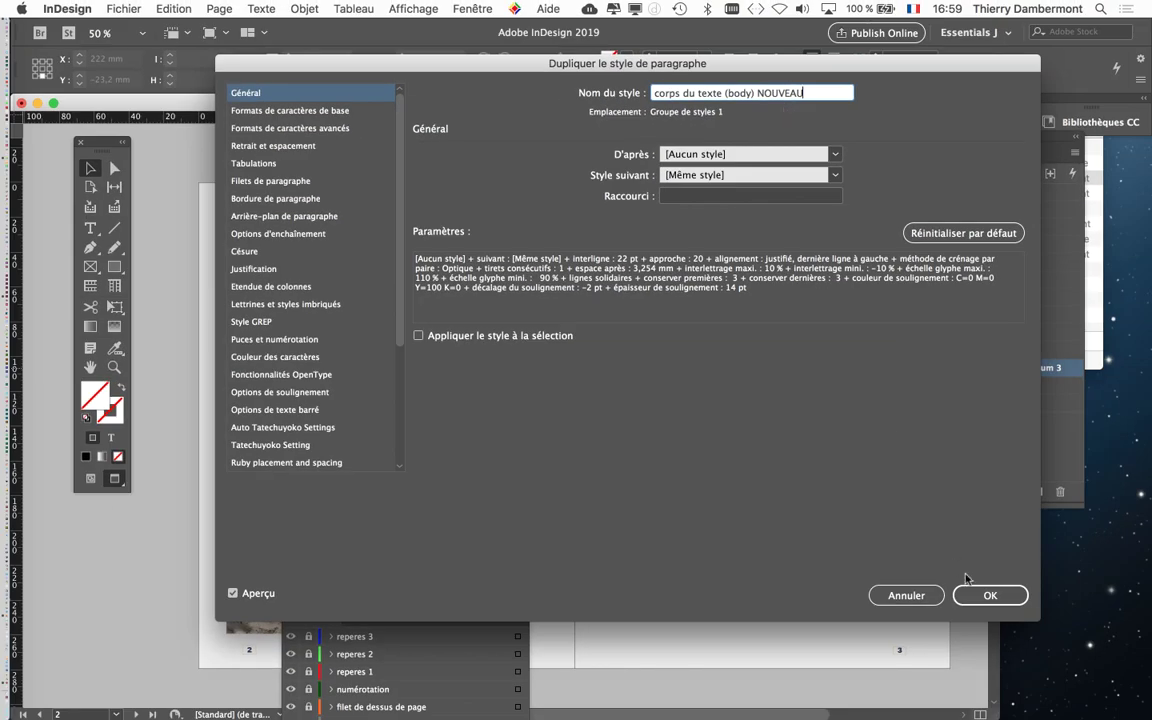
left_click(989, 595)
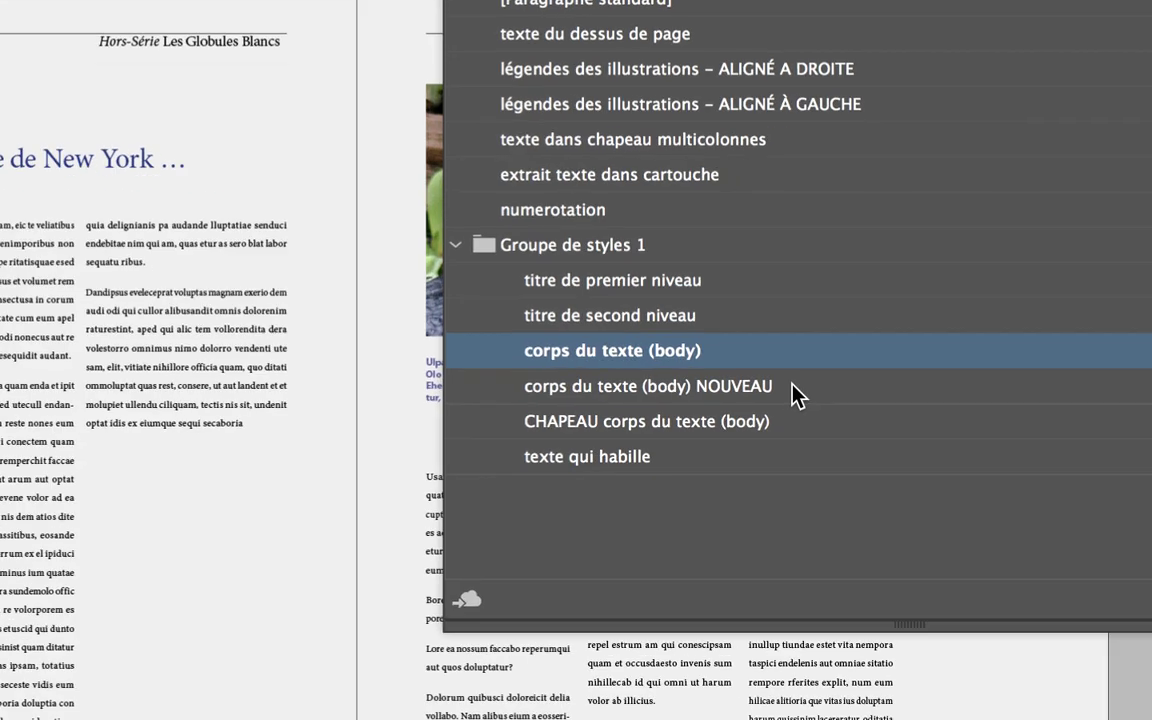
left_click(791, 388)
left_click(797, 368)
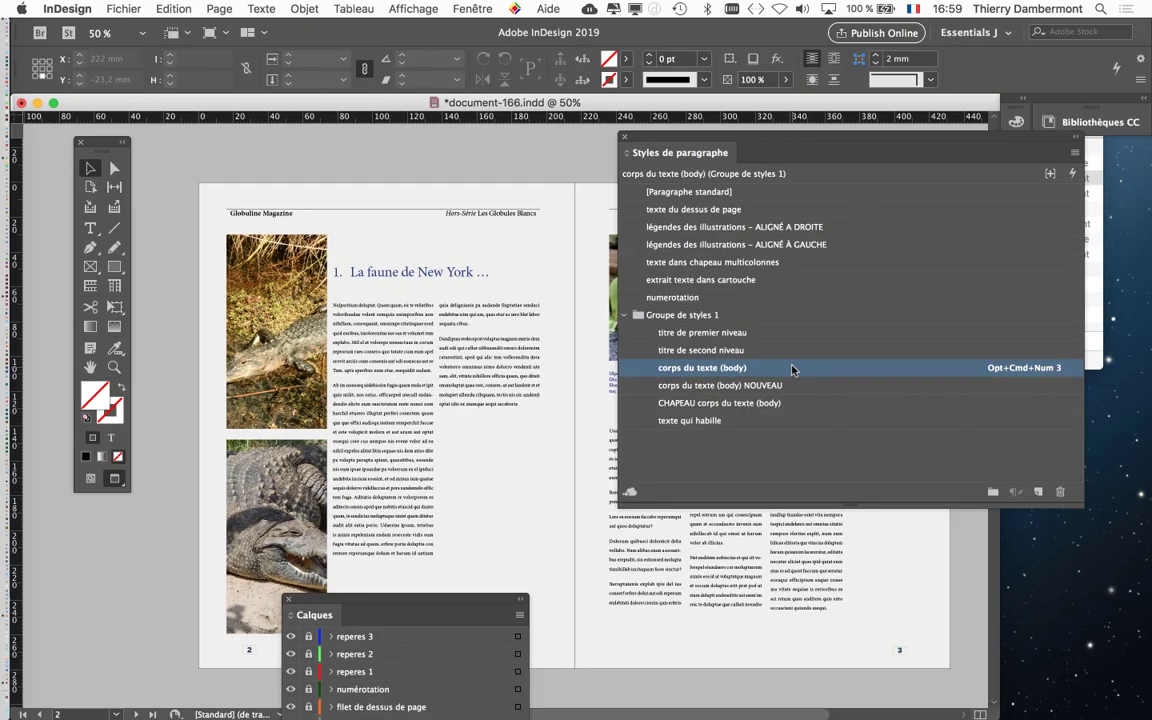
left_click_drag(669, 141, 835, 152)
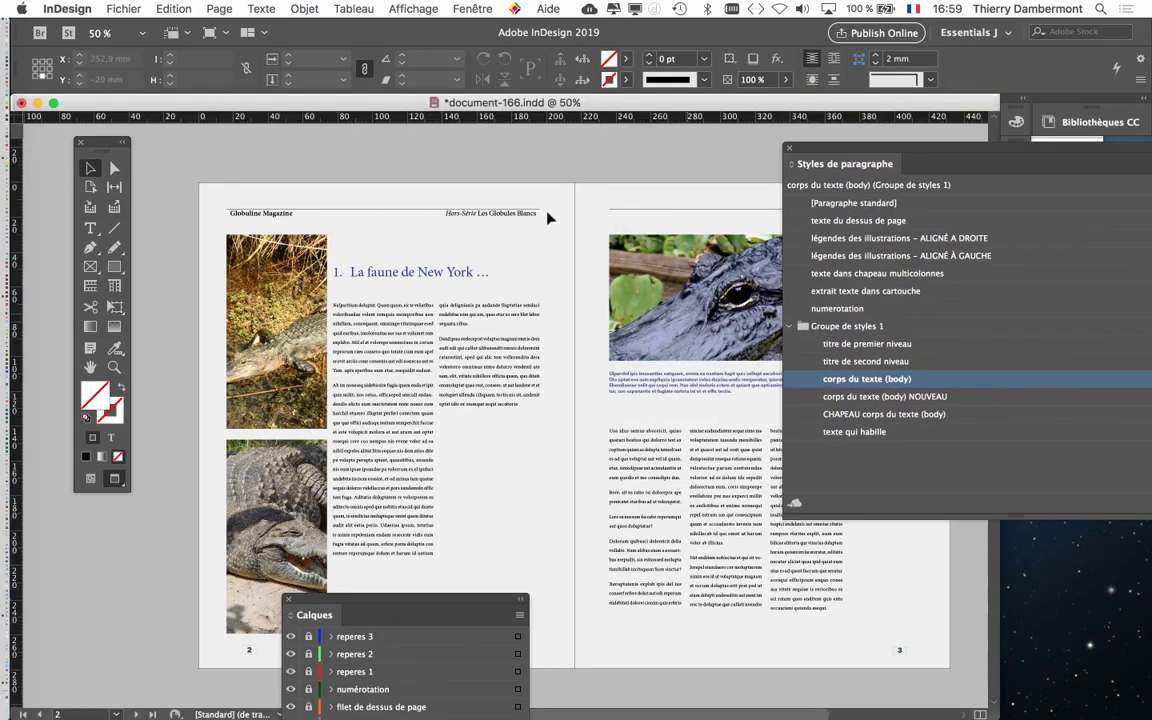
Step: Open Rechercher/Remplacer on the Texte tab, searching the whole Document with empty fields
left_click(173, 9)
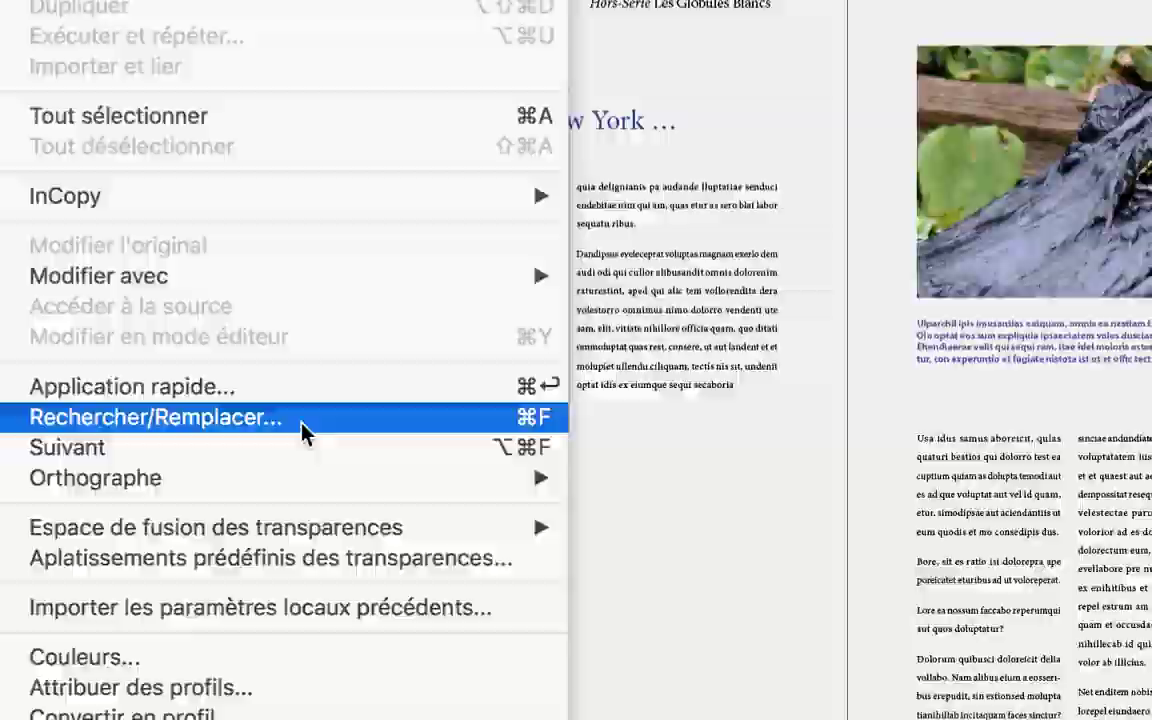
left_click(183, 10)
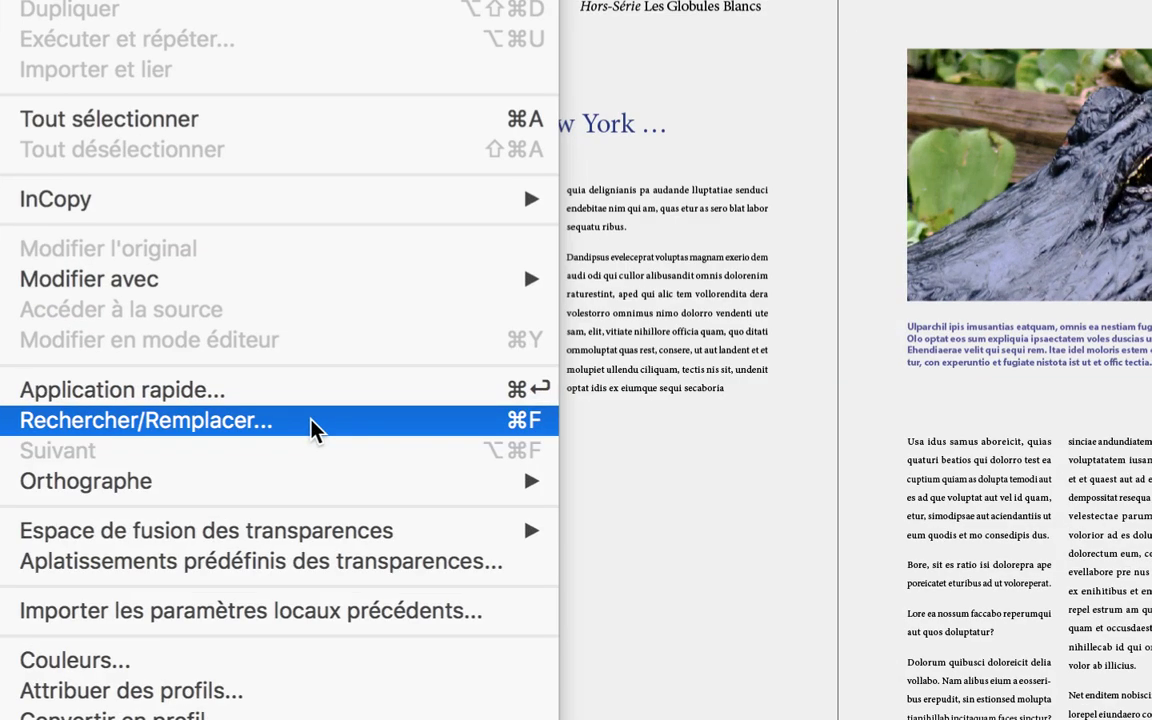
left_click(311, 421)
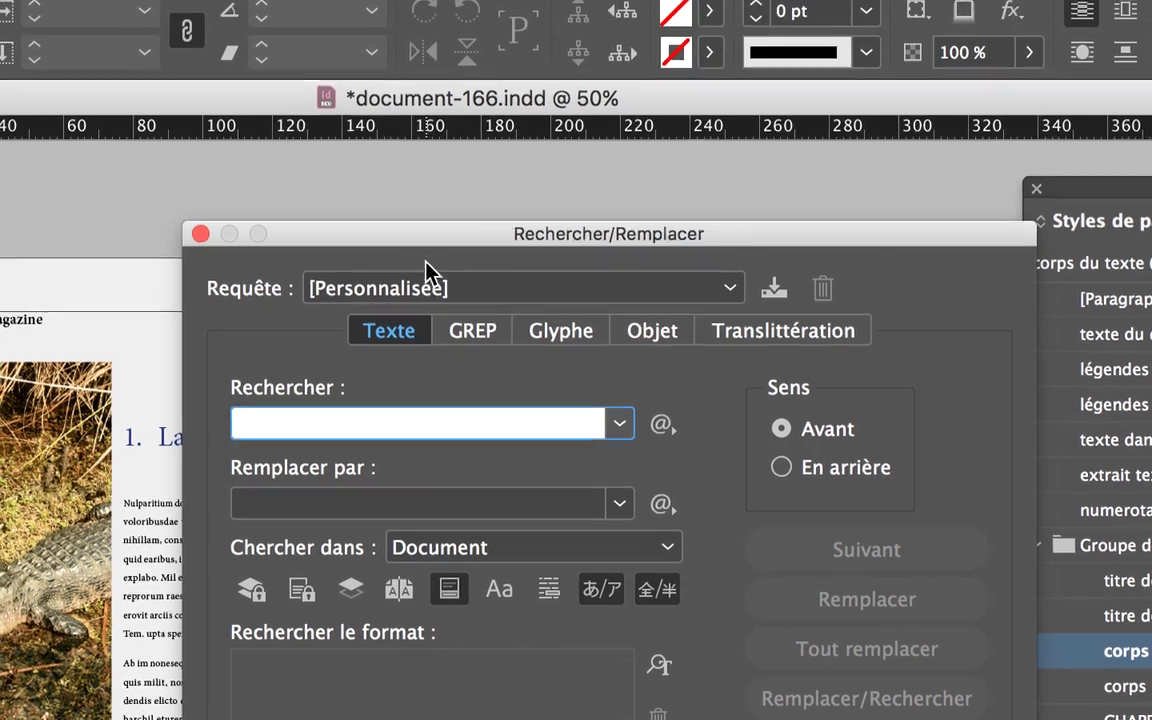
left_click_drag(429, 275, 493, 218)
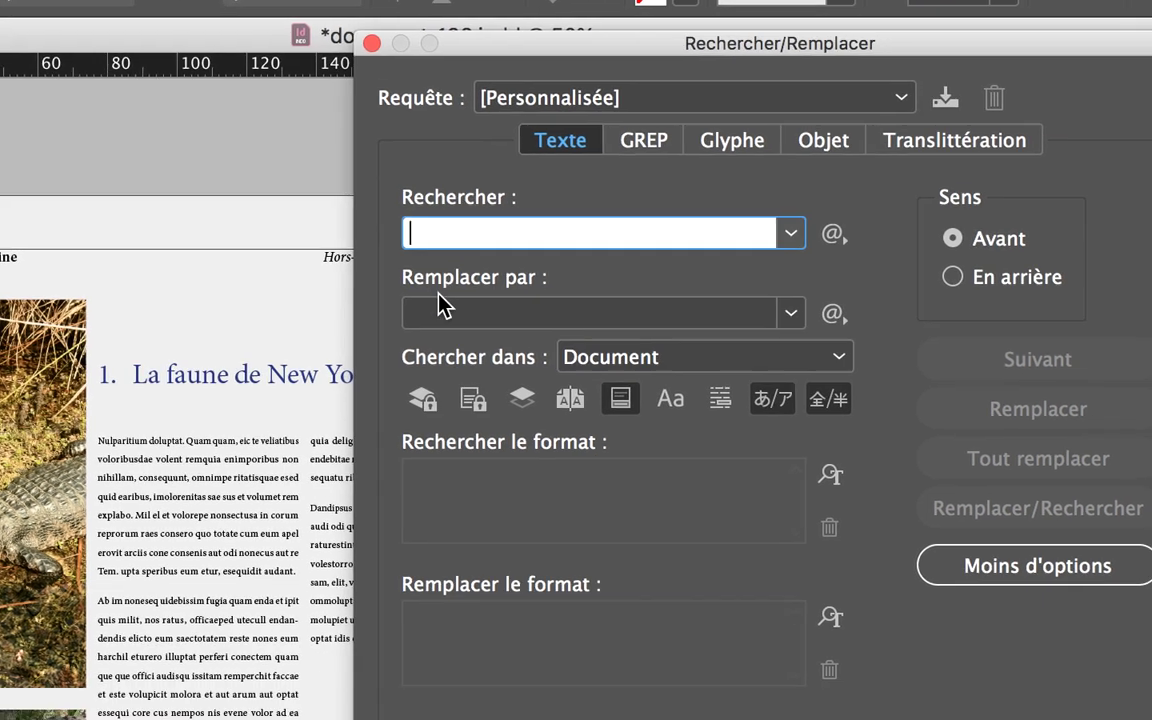
left_click(444, 306)
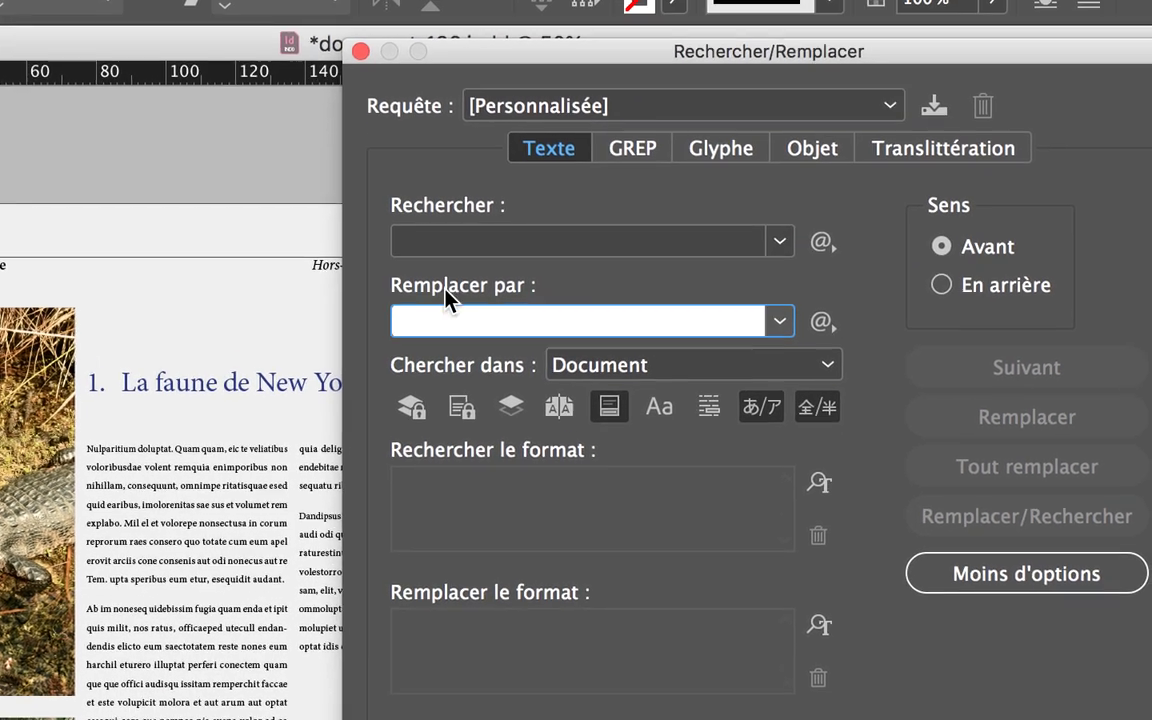
left_click(430, 245)
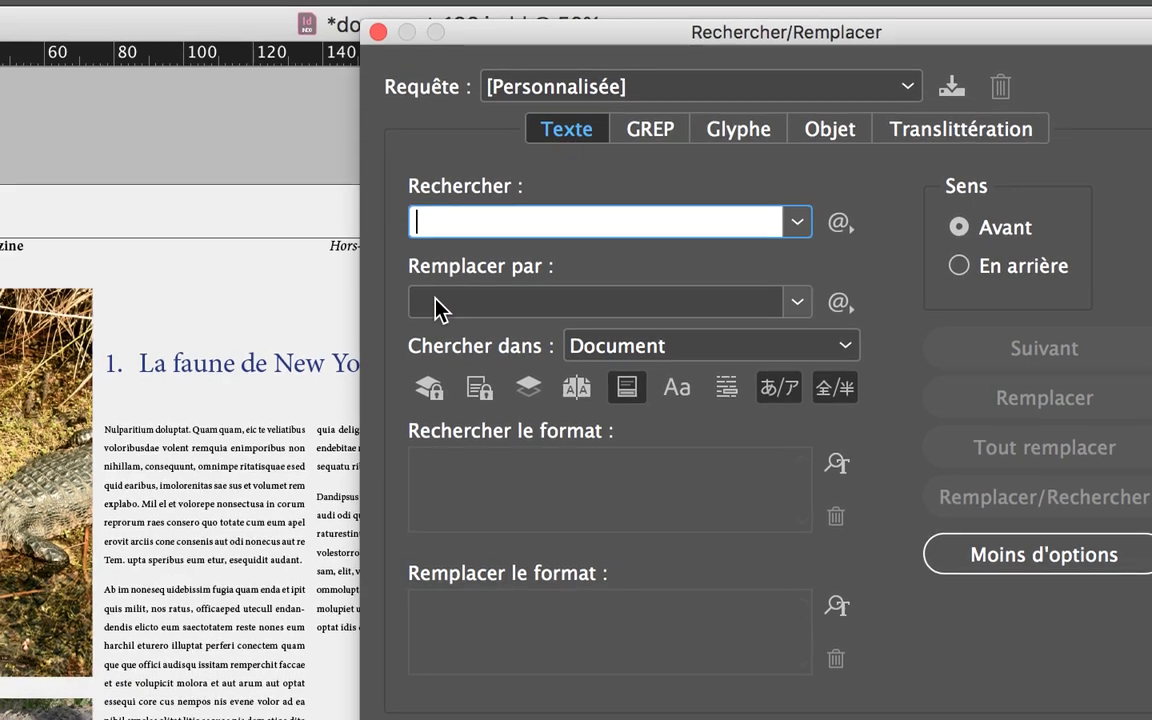
left_click(422, 324)
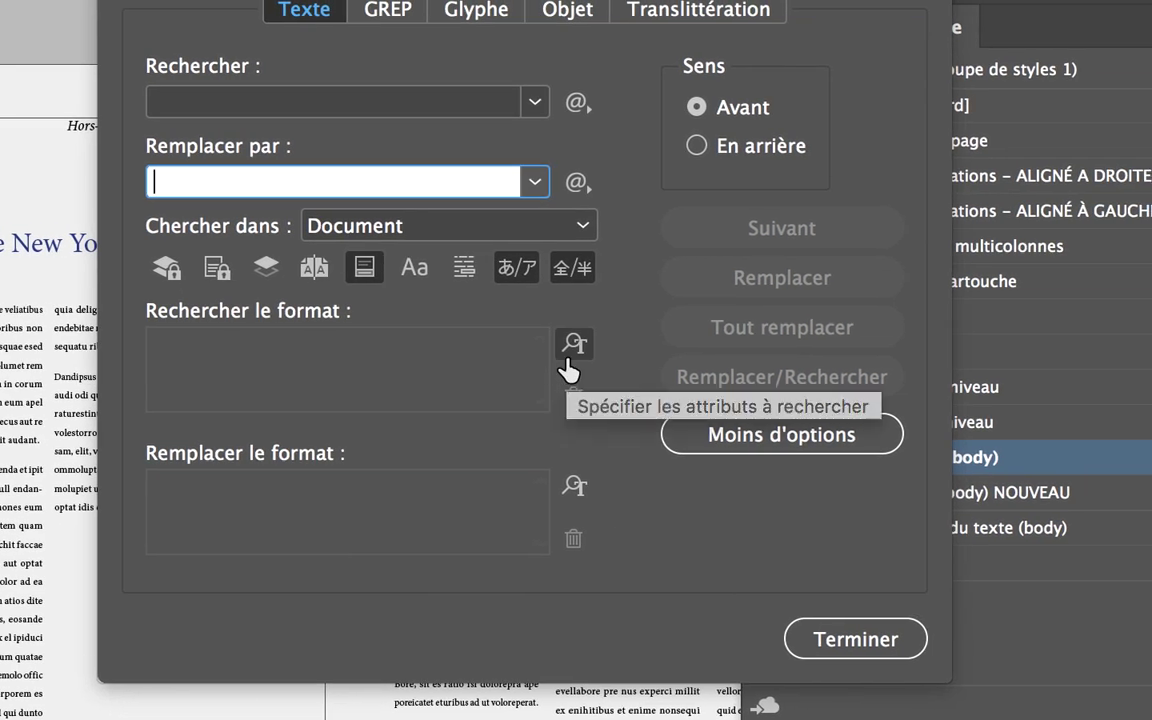
Step: Set the Find format to paragraph style 'corps du texte (body)'
left_click(566, 358)
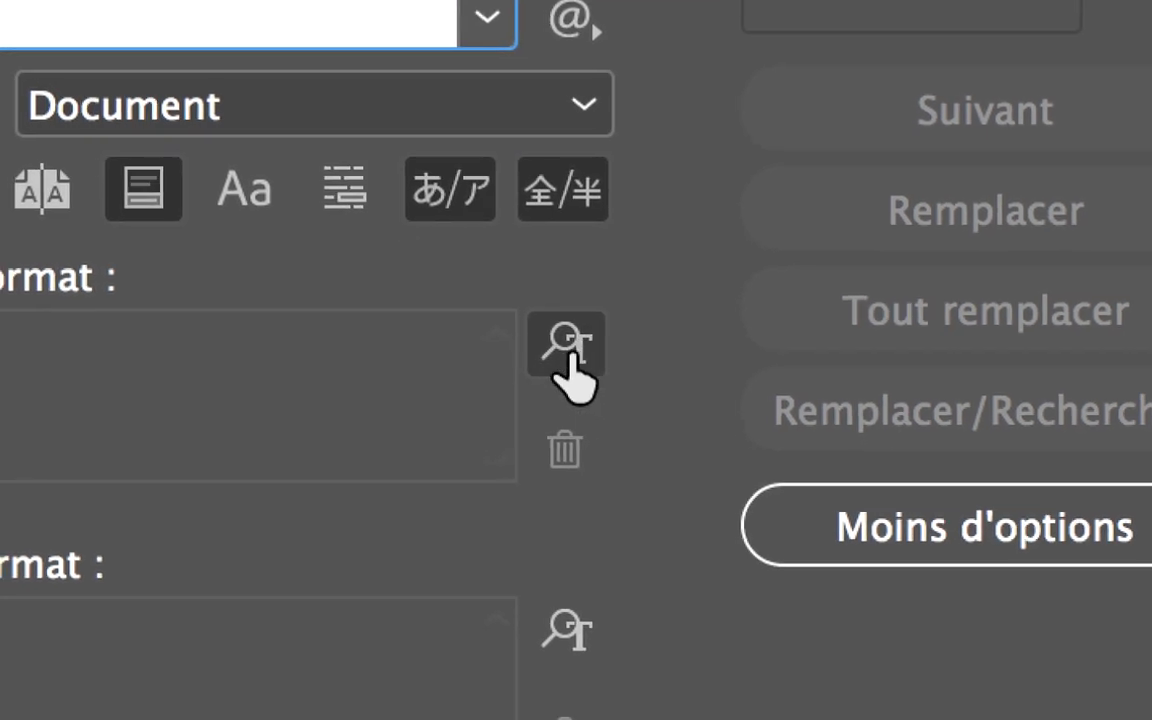
left_click(568, 348)
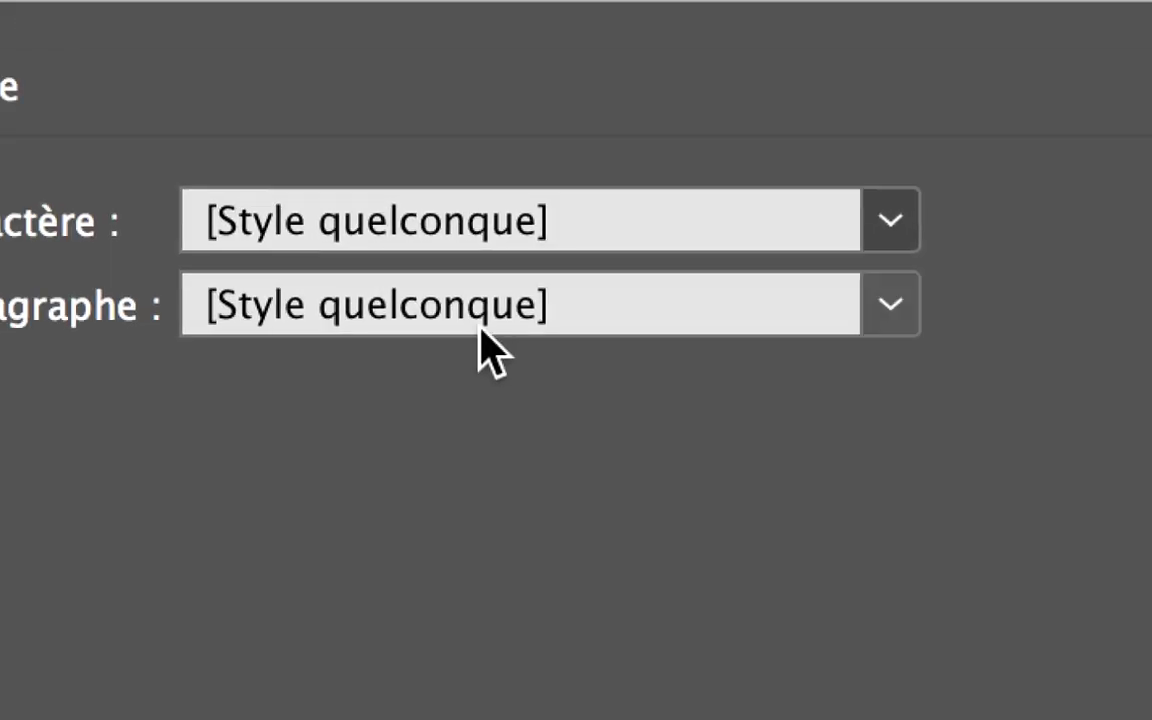
left_click(688, 333)
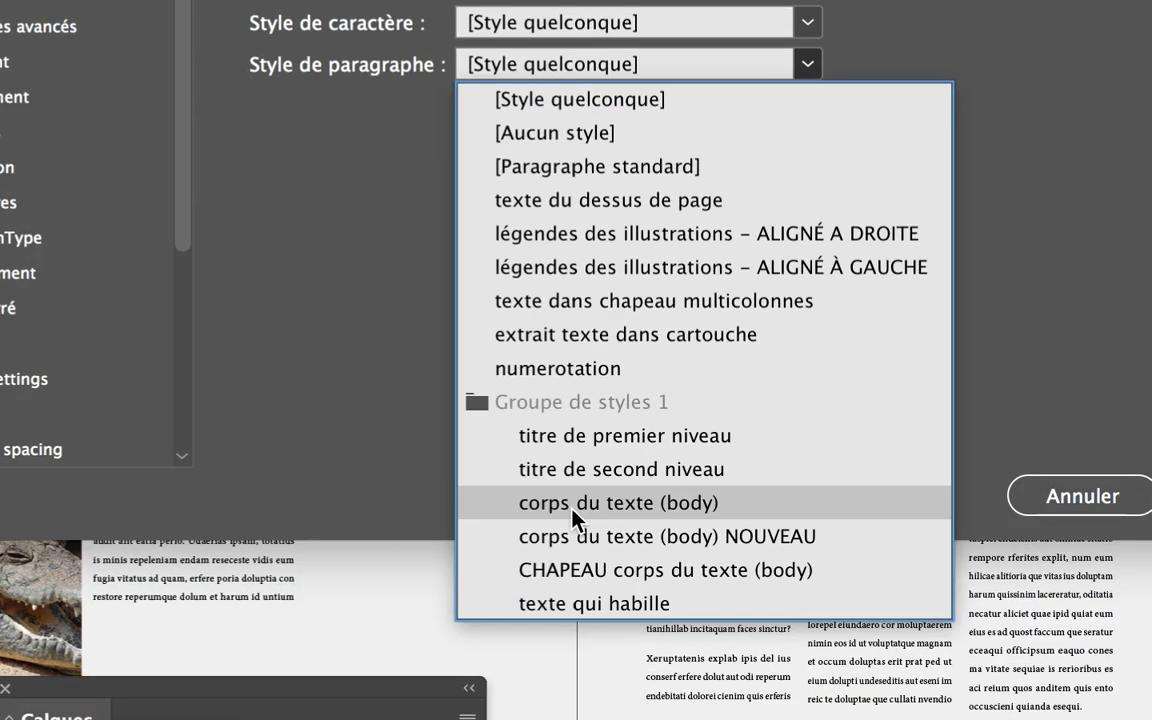
left_click(575, 505)
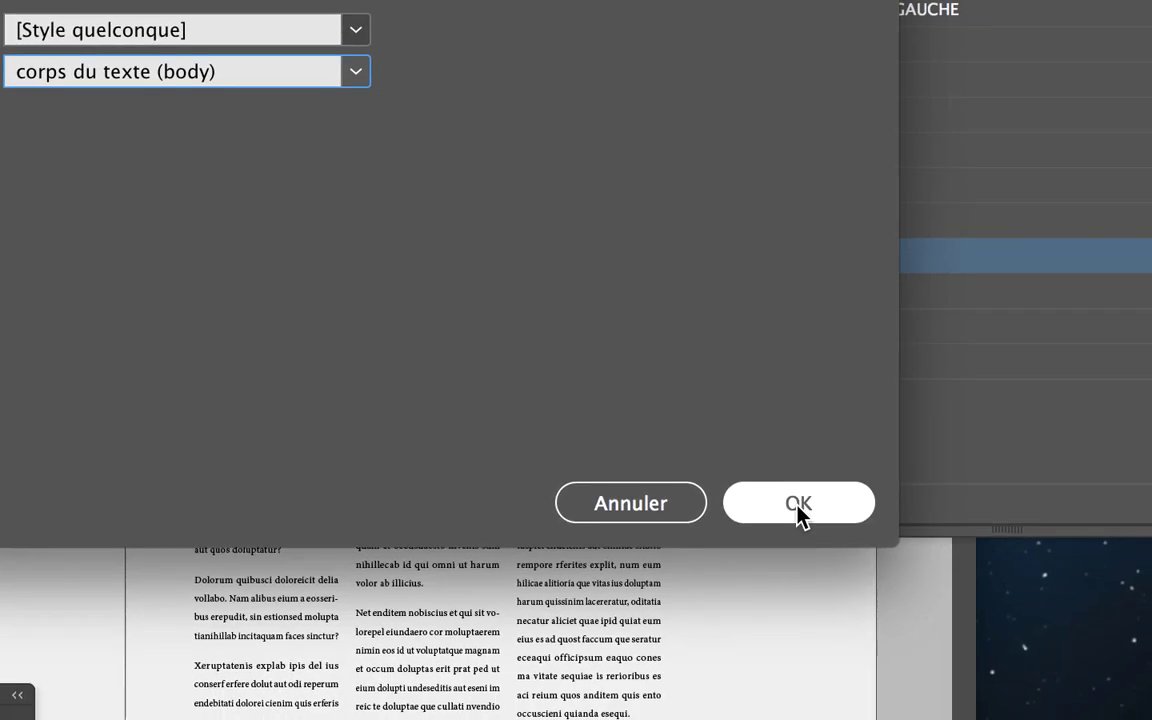
left_click(797, 502)
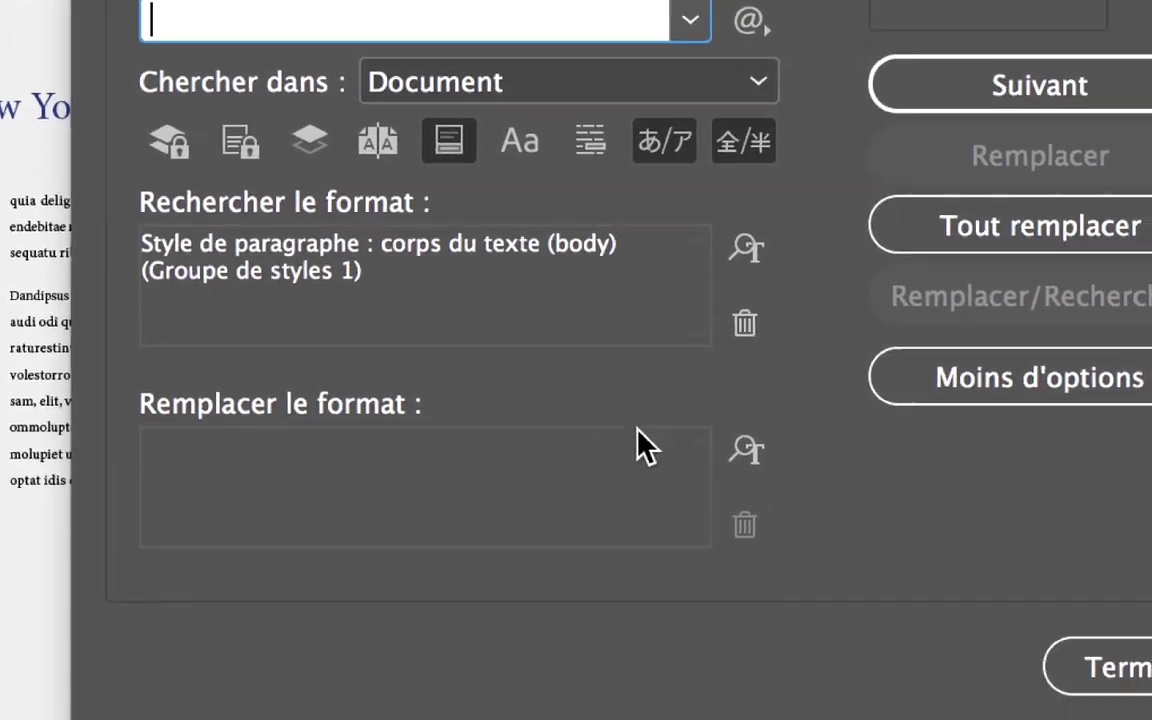
Step: Set the Change format to paragraph style 'corps du texte (body) NOUVEAU'
left_click(664, 446)
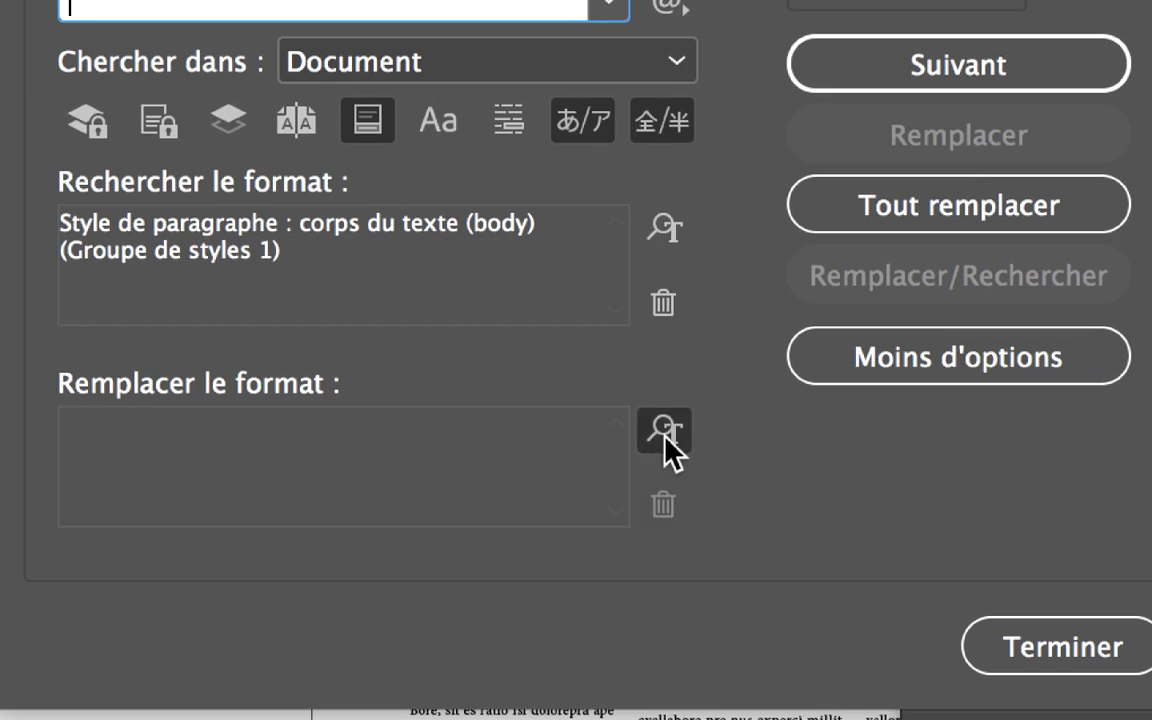
left_click(275, 184)
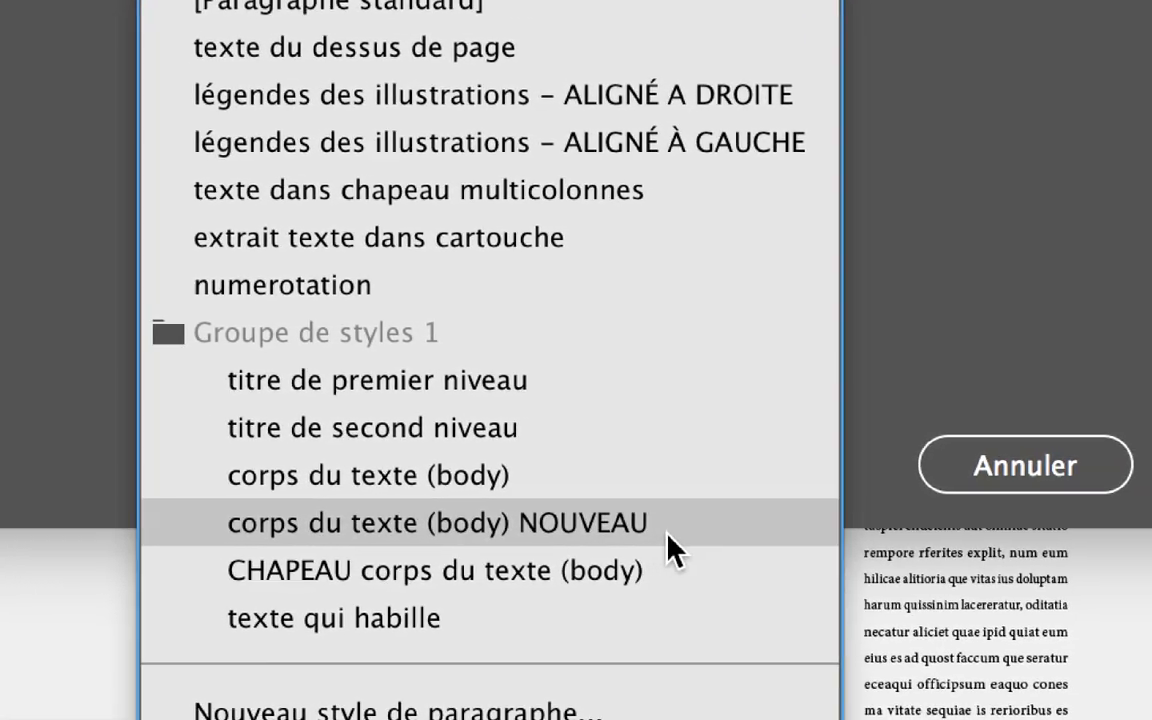
left_click(655, 540)
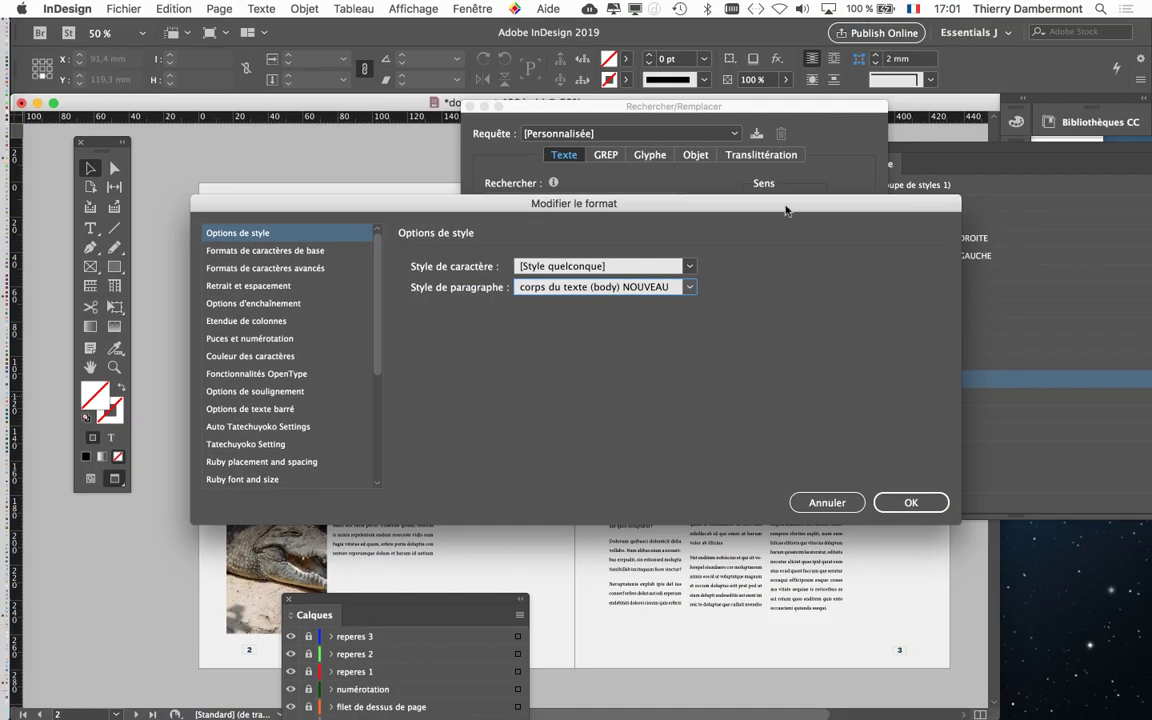
left_click_drag(786, 210, 822, 34)
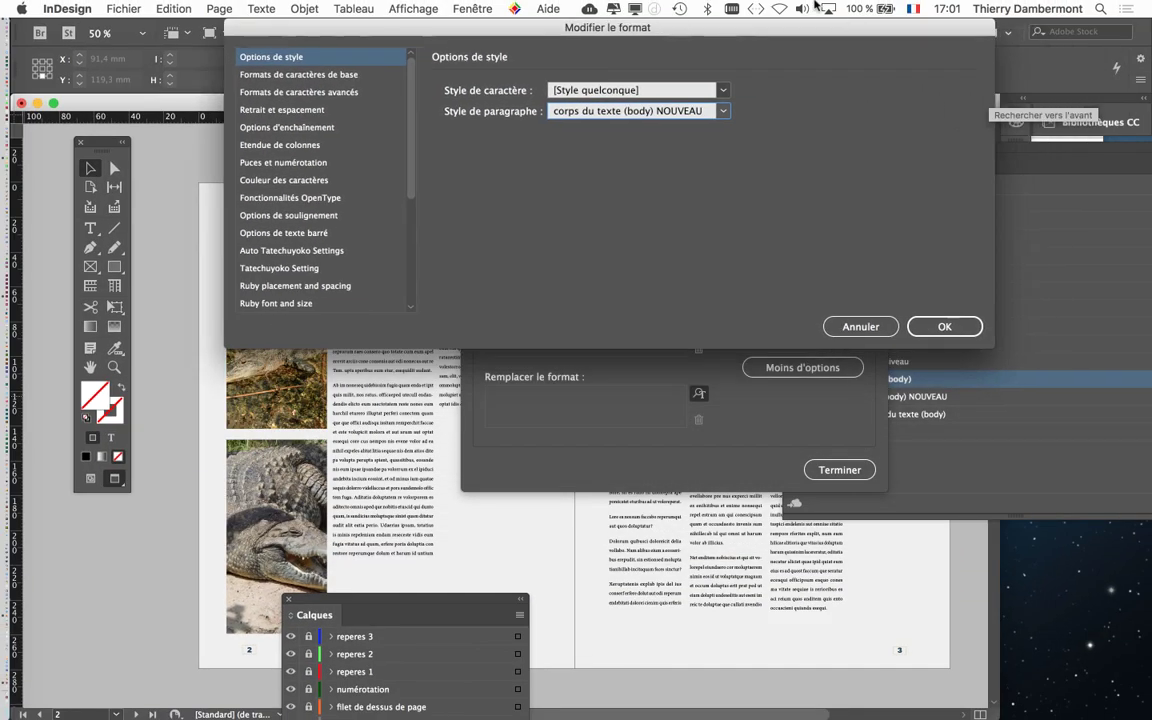
left_click(958, 330)
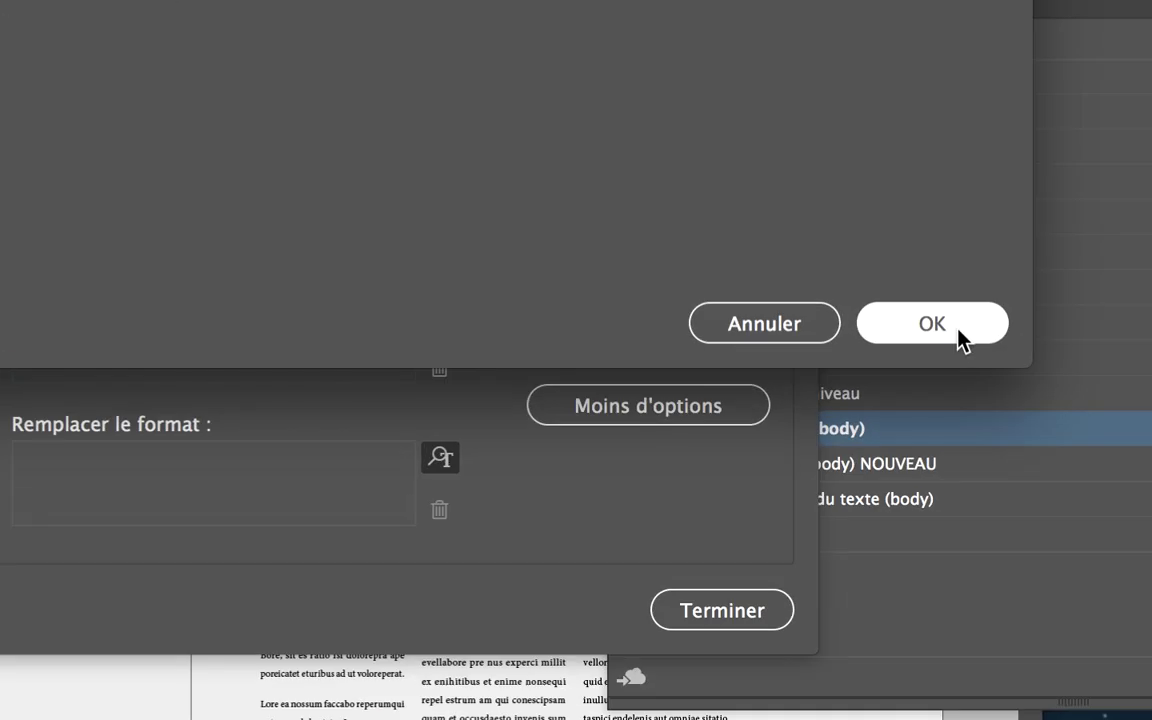
left_click(944, 327)
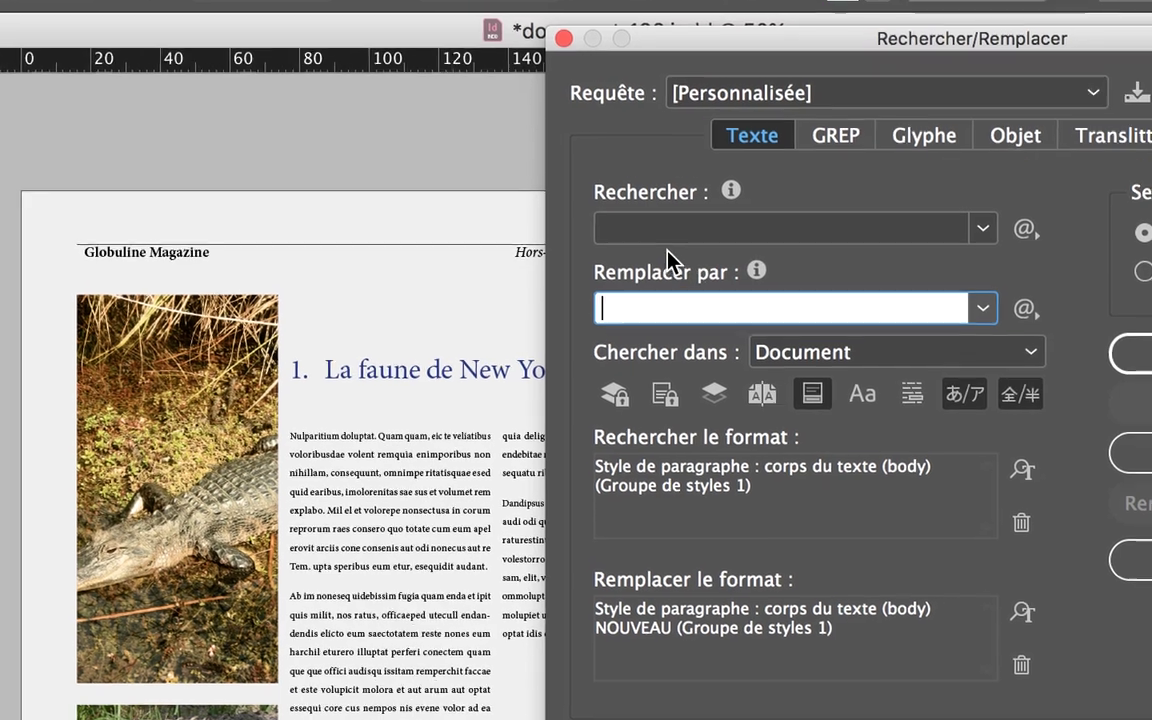
Step: With empty Find and Change fields, run Change All and dismiss the 29-changes alert
left_click(663, 248)
left_click(665, 280)
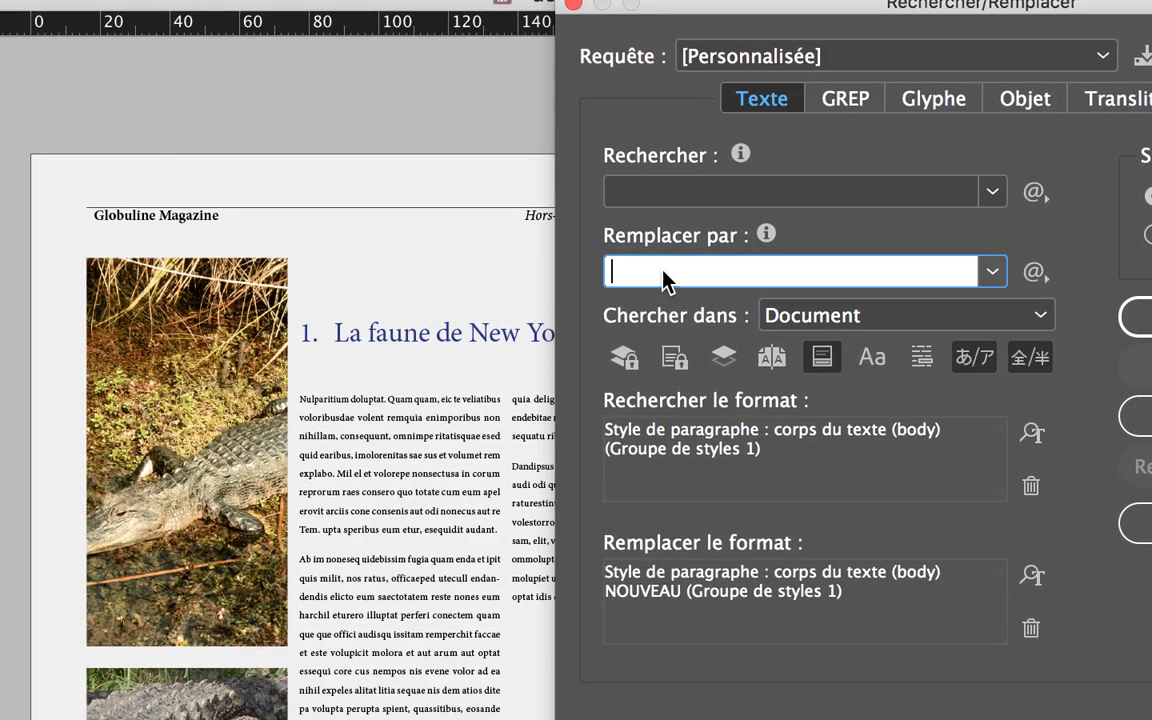
left_click(663, 191)
left_click(663, 271)
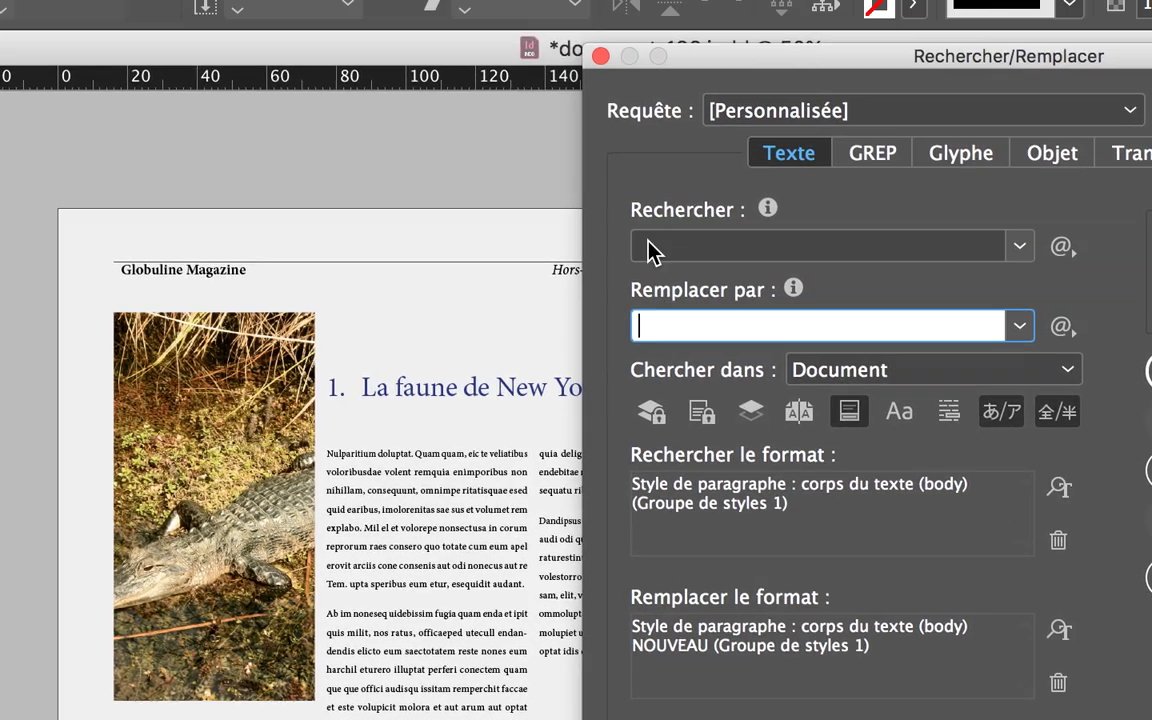
left_click(648, 250)
left_click(650, 278)
left_click(655, 252)
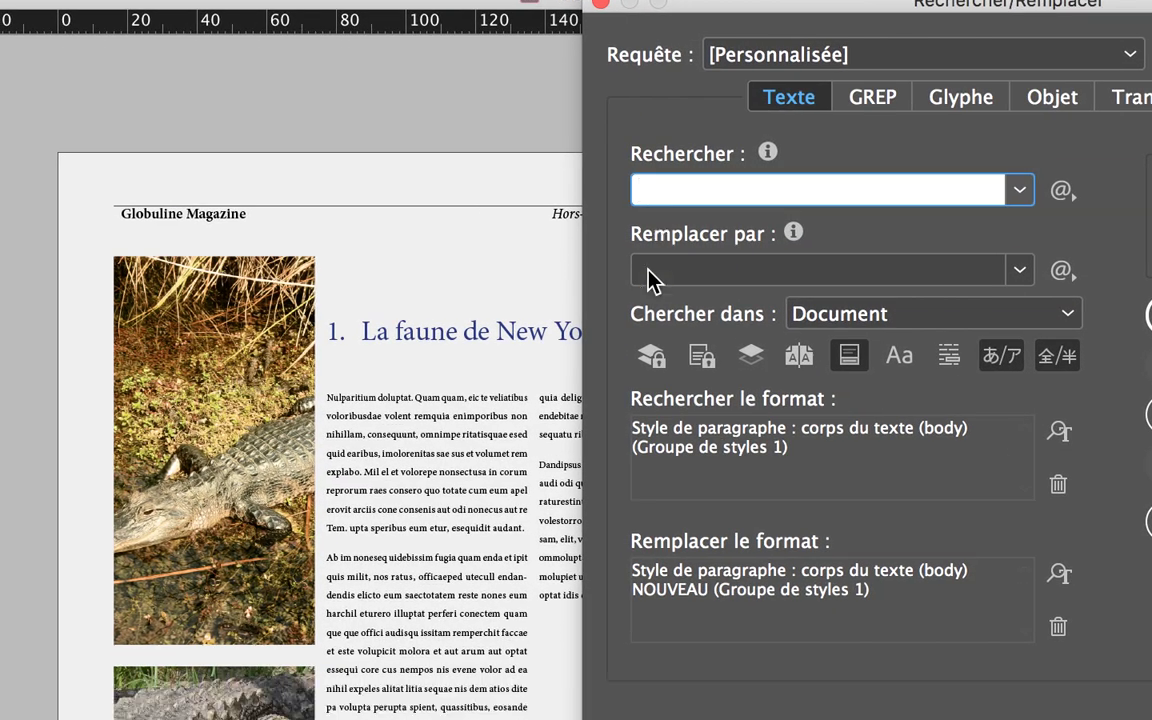
left_click(650, 278)
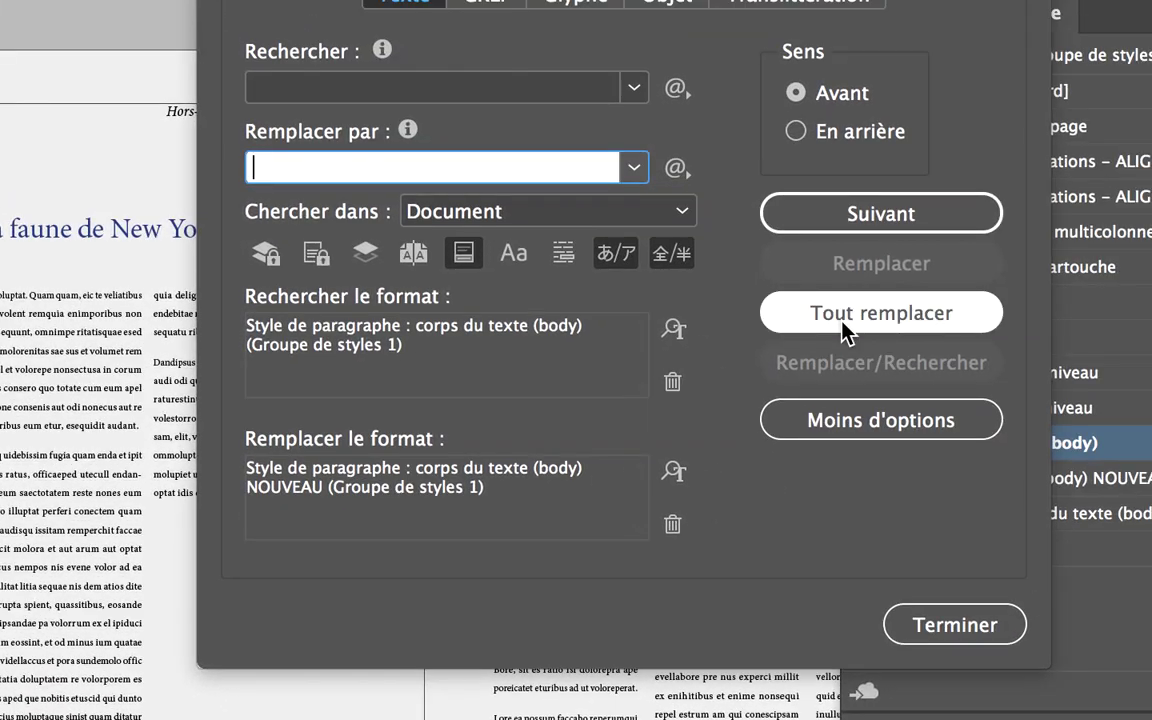
left_click(842, 322)
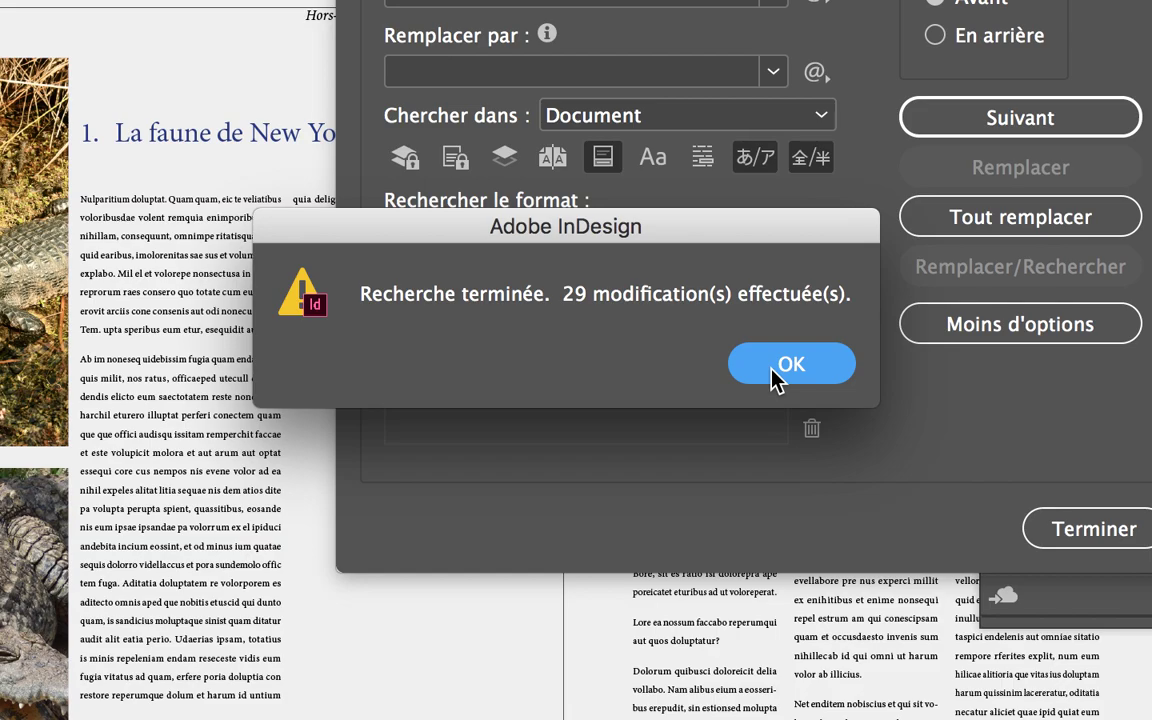
left_click(773, 370)
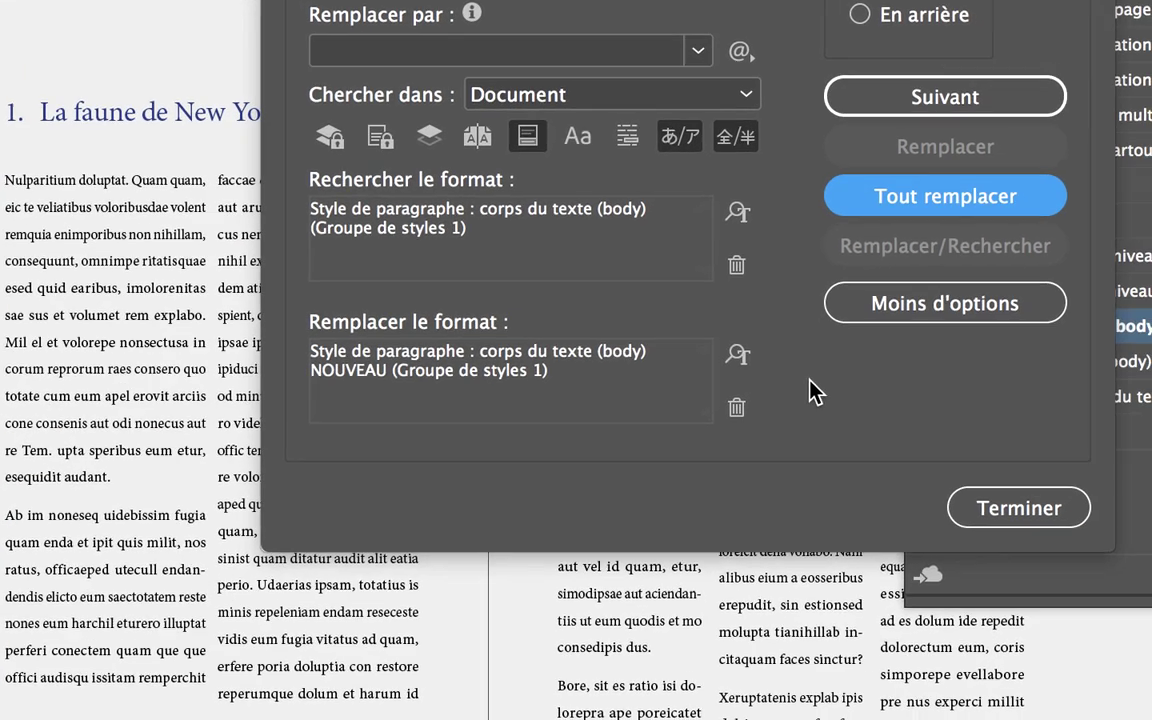
Step: Close Find/Change and scroll around the current pages to check the restyled body text
left_click(990, 508)
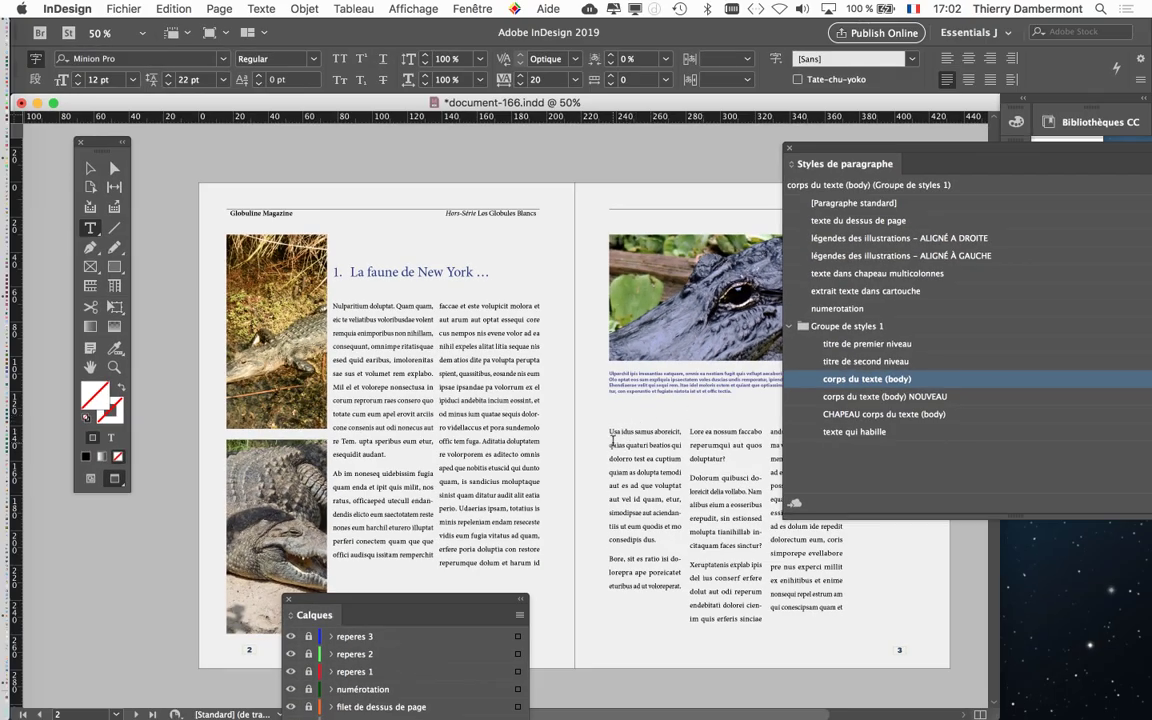
scroll(613, 440, "down", 5)
scroll(617, 455, "up", 1)
scroll(620, 452, "up", 9)
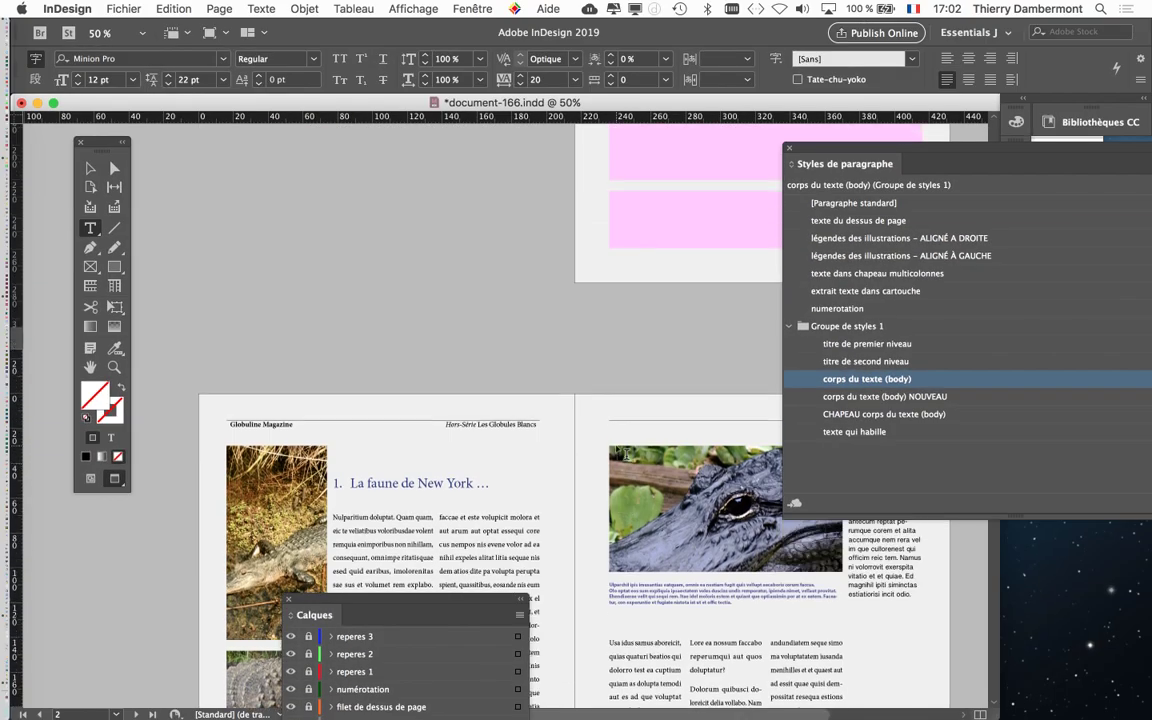
scroll(624, 453, "up", 5)
scroll(624, 453, "down", 10)
scroll(620, 450, "down", 10)
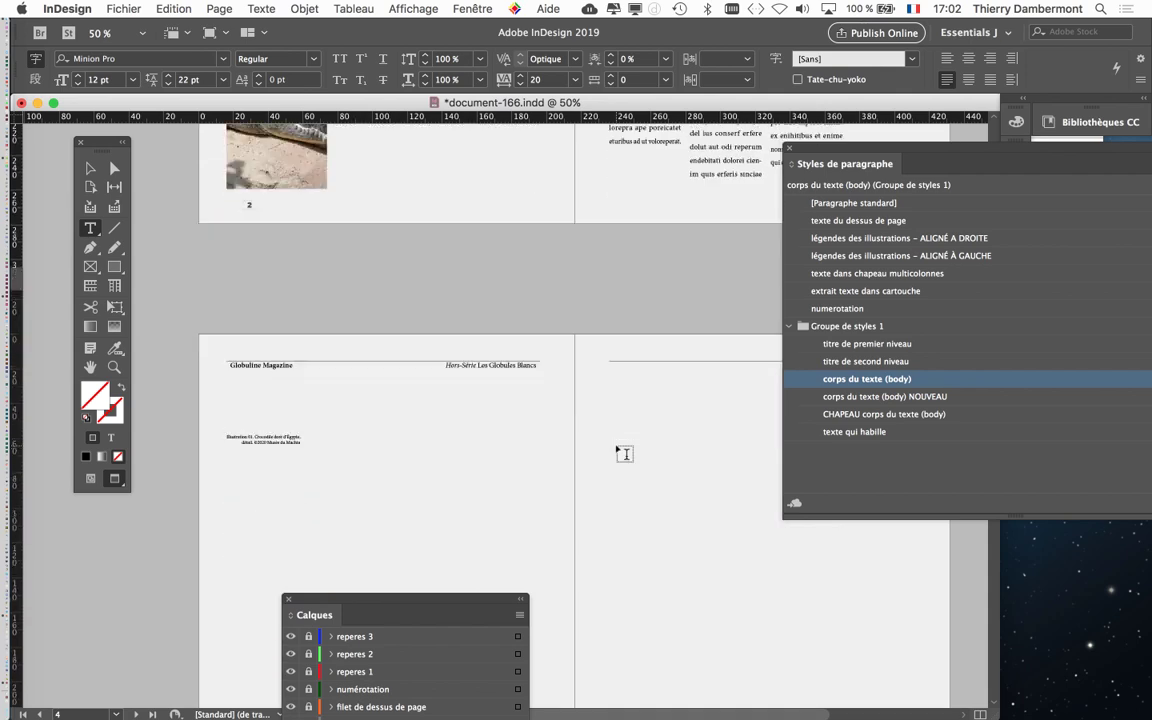
scroll(616, 444, "up", 2)
scroll(616, 444, "down", 12)
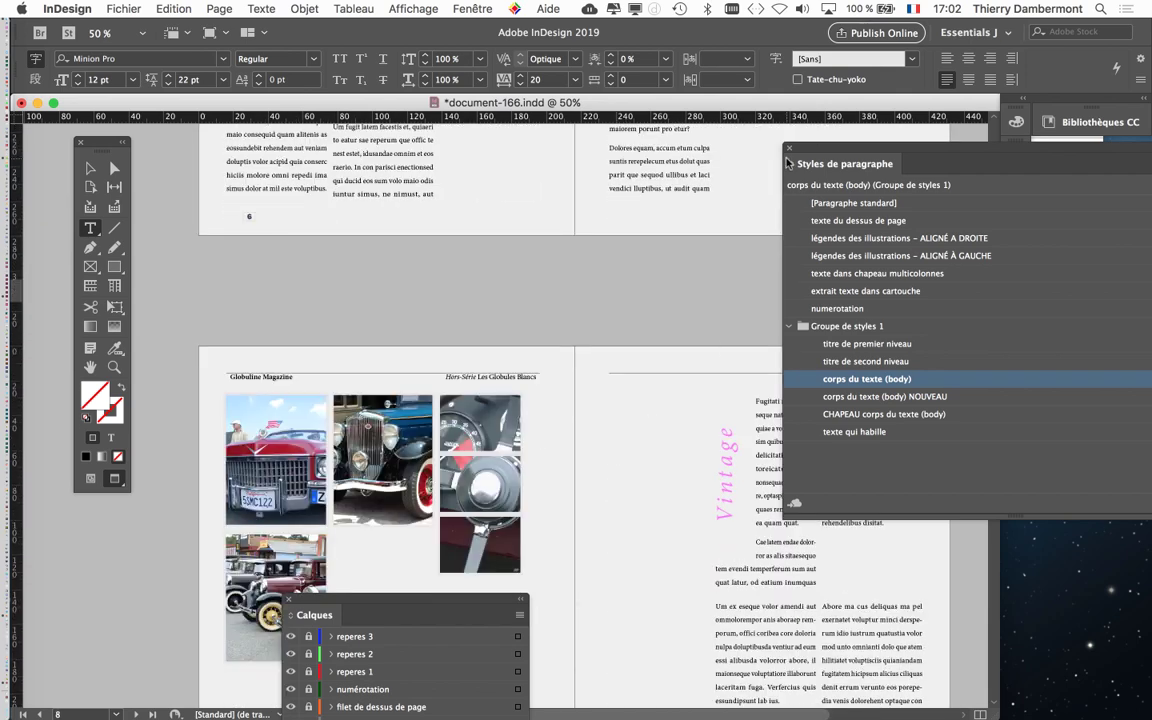
left_click_drag(791, 165, 938, 205)
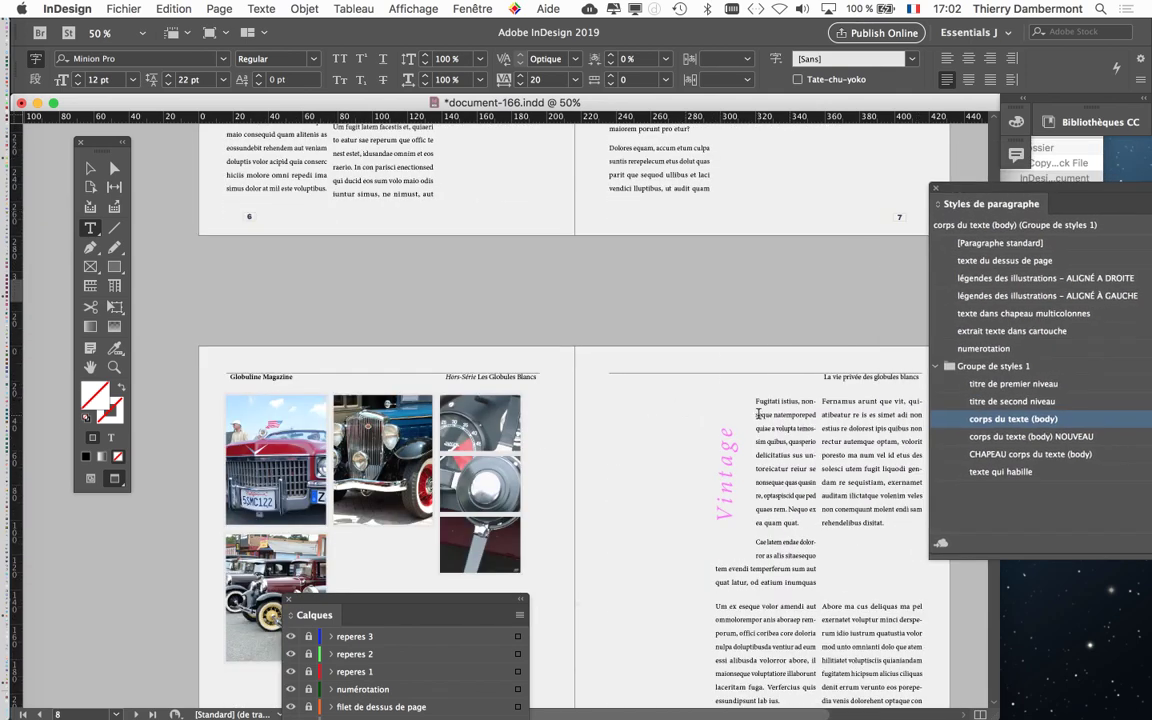
Step: Pan with the Hand tool through spreads 10–11 and 14–15, checking the 'corps du texte (body) NOUVEAU' text
left_click(91, 168)
key("h")
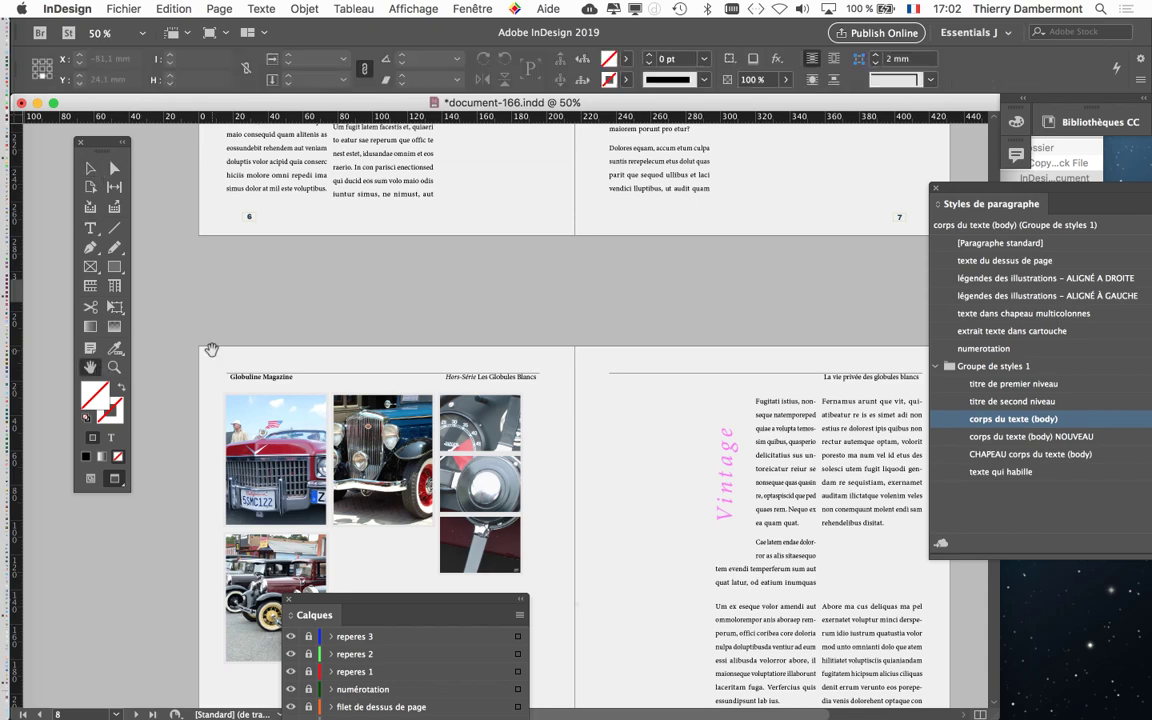
left_click_drag(748, 530, 674, 344)
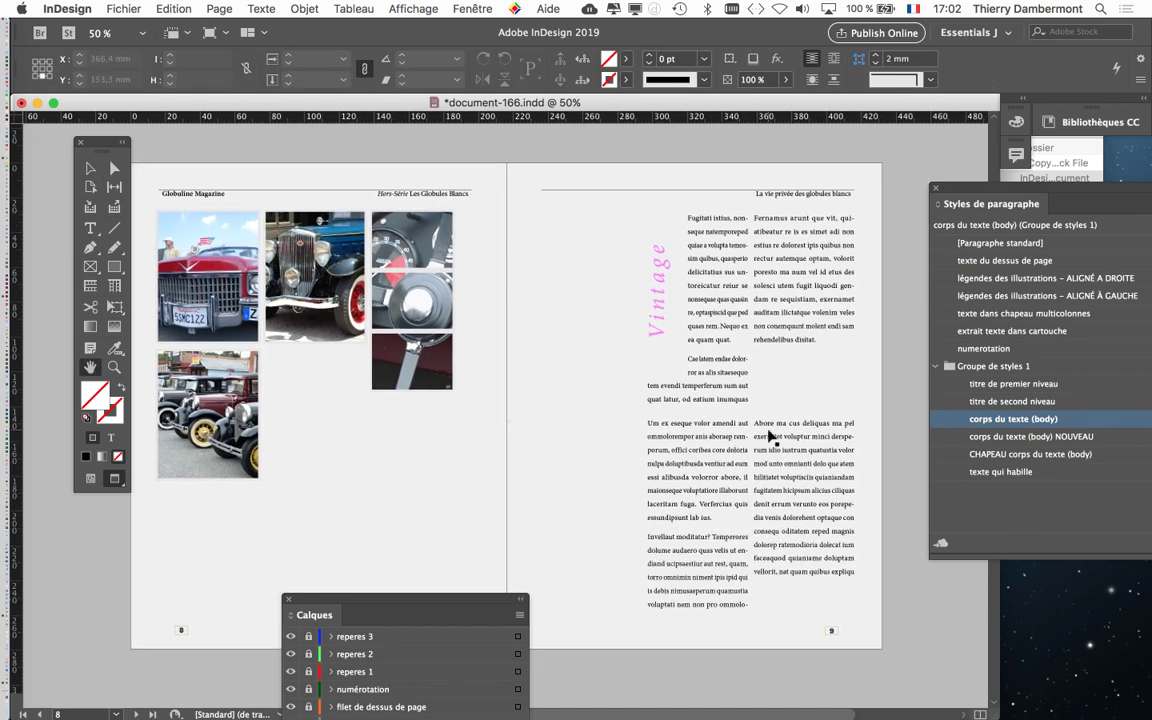
scroll(768, 430, "up", 2)
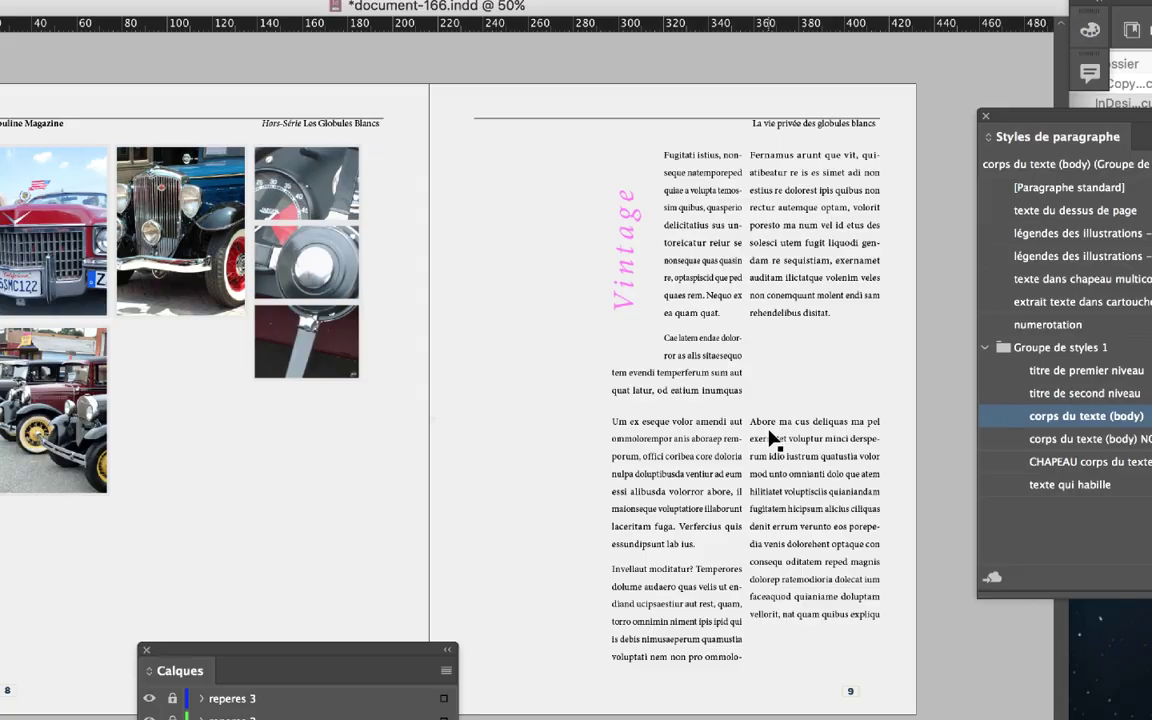
scroll(768, 428, "up", 5)
scroll(768, 428, "up", 5)
scroll(768, 428, "up", 1)
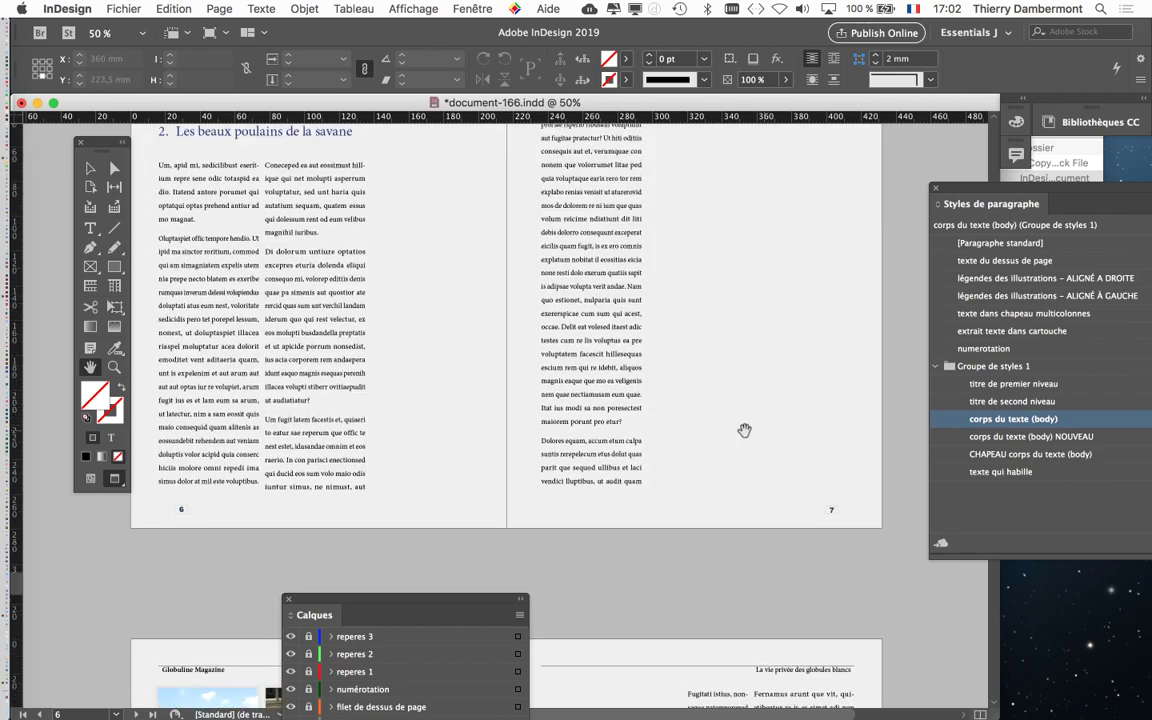
scroll(668, 388, "up", 3)
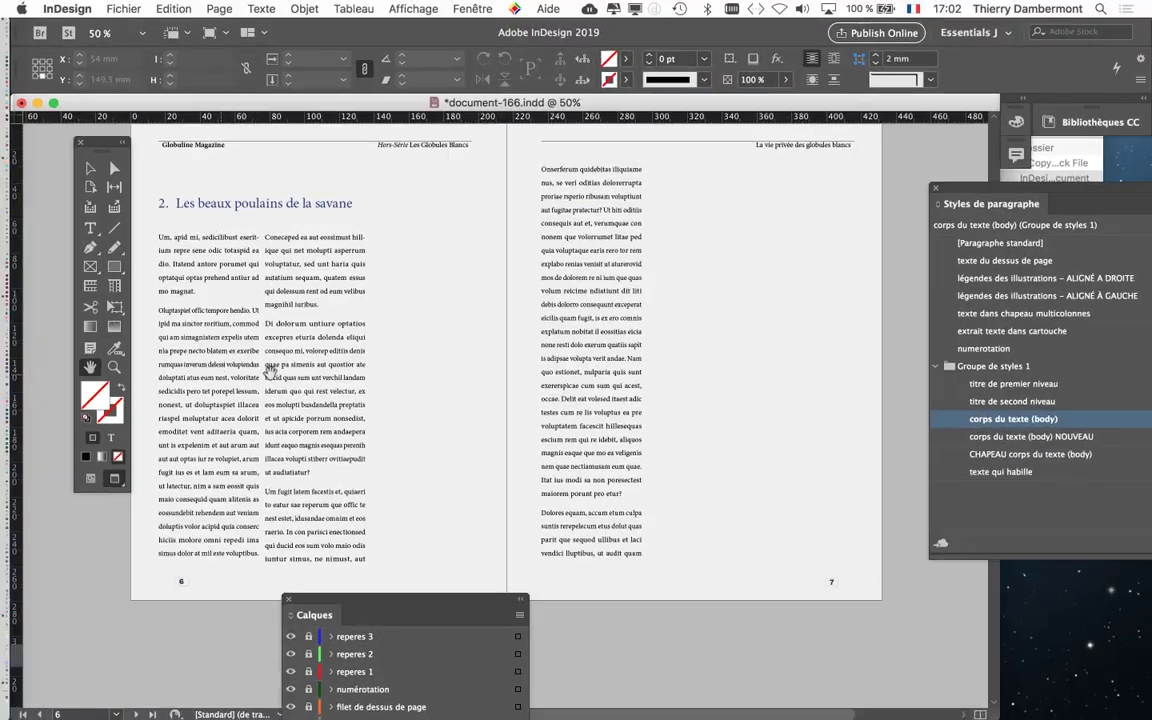
scroll(532, 393, "down", 1)
scroll(532, 393, "down", 2)
scroll(533, 395, "down", 1)
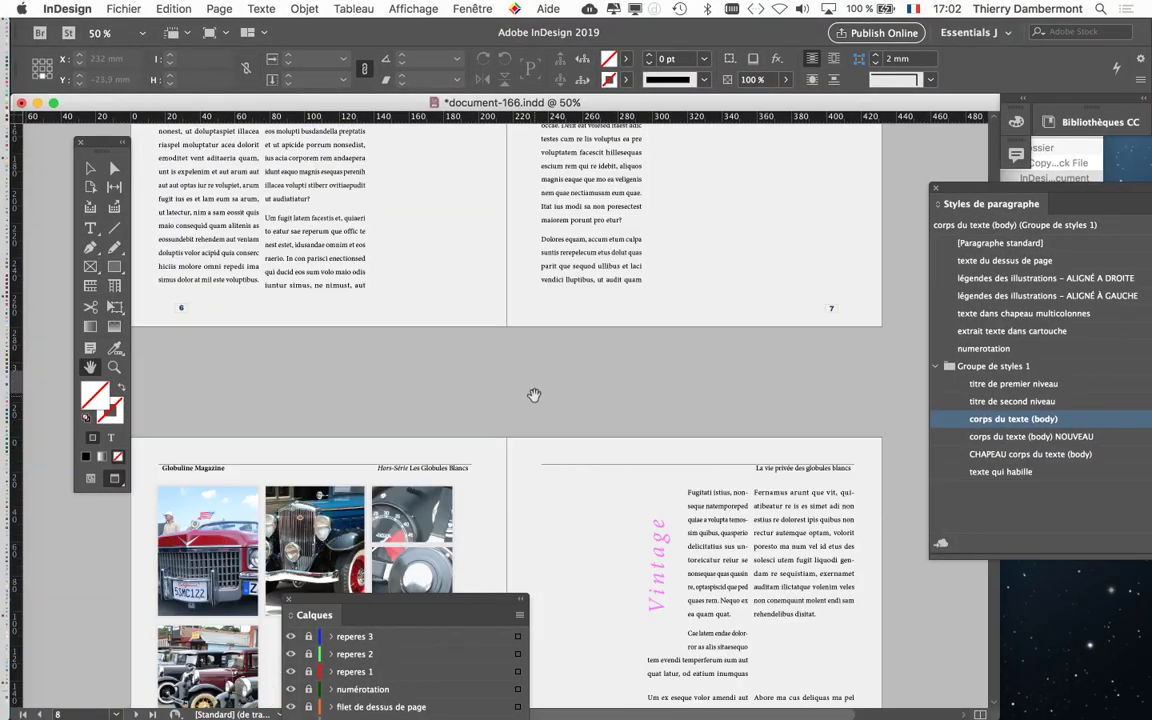
scroll(533, 395, "down", 1)
scroll(534, 397, "down", 1)
scroll(534, 397, "down", 1)
scroll(530, 398, "down", 3)
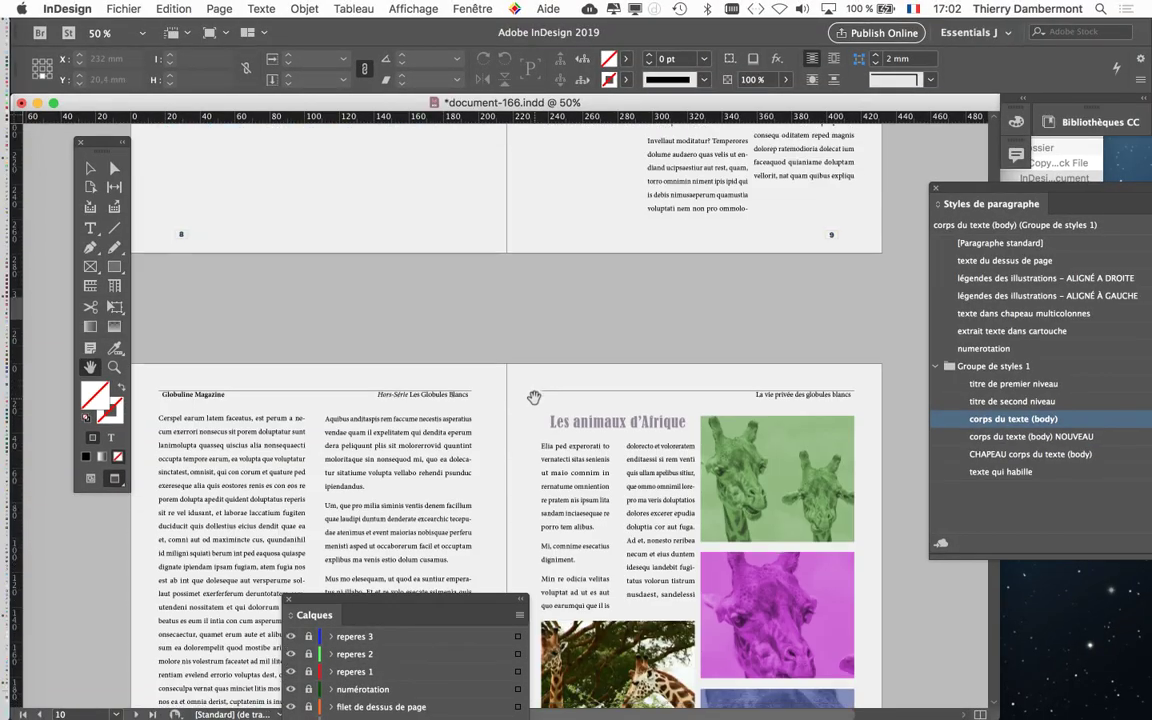
scroll(525, 398, "down", 1)
scroll(517, 399, "down", 2)
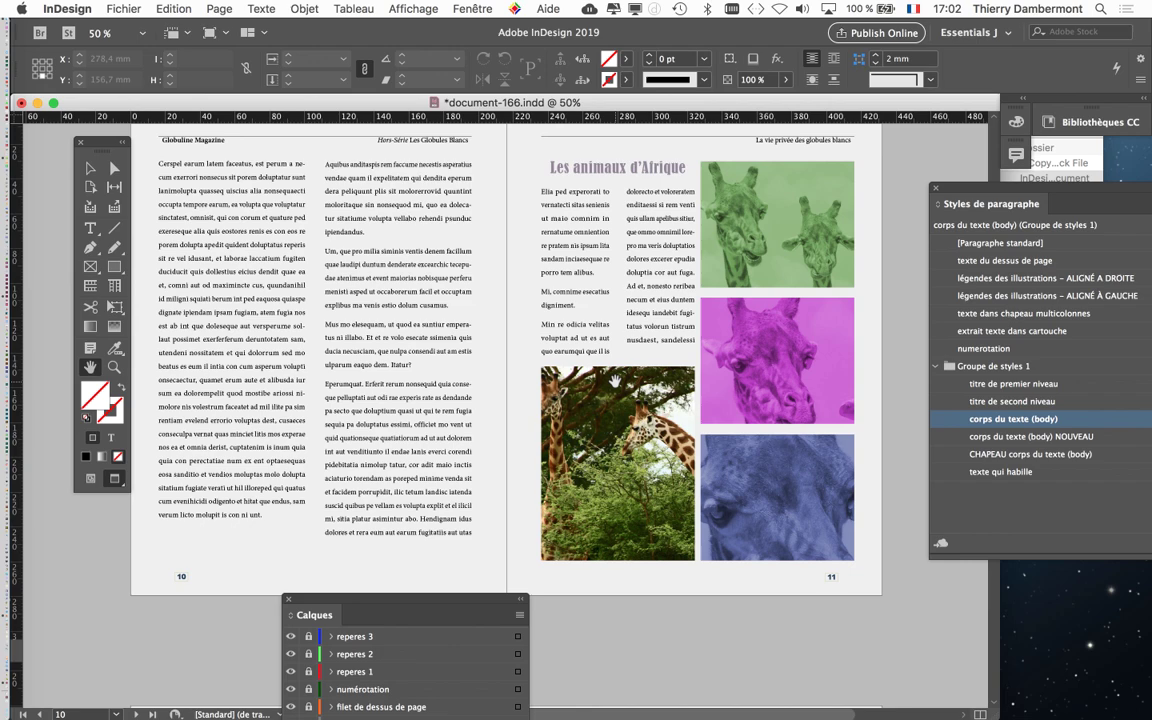
scroll(614, 381, "down", 3)
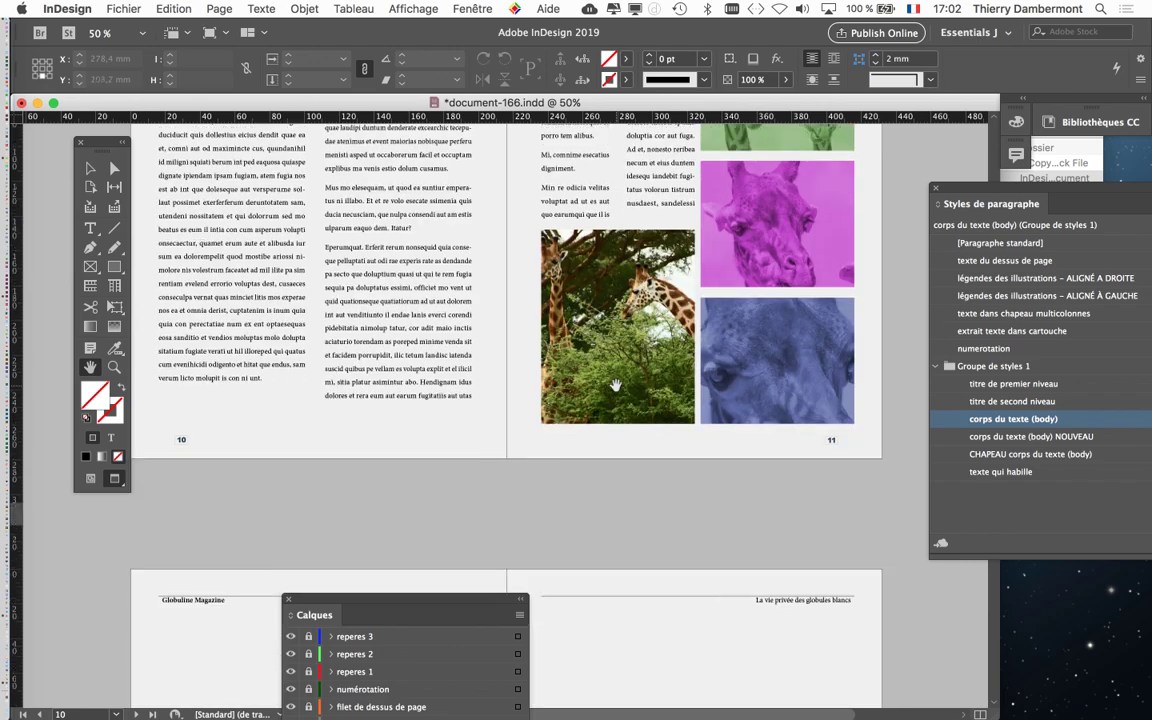
scroll(615, 383, "down", 2)
scroll(617, 386, "down", 5)
scroll(620, 391, "down", 8)
scroll(614, 385, "down", 8)
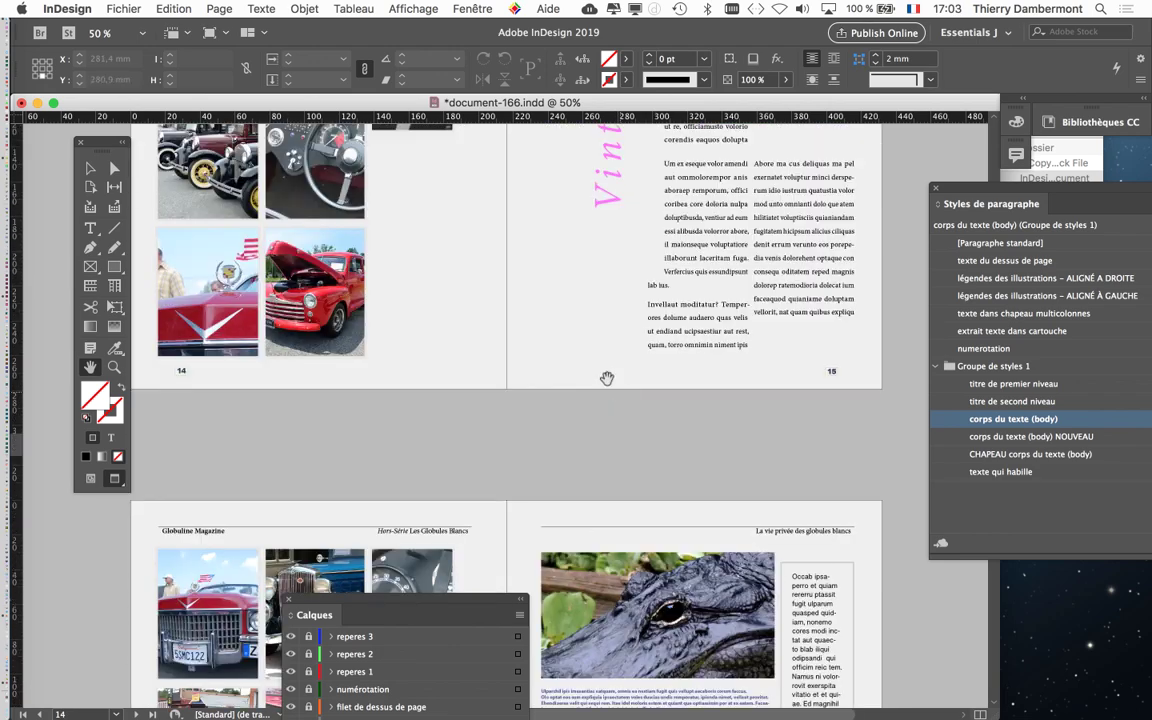
Step: In Save As, change the file name's last digit so it reads document-167.indd
left_click(126, 8)
left_click(120, 122)
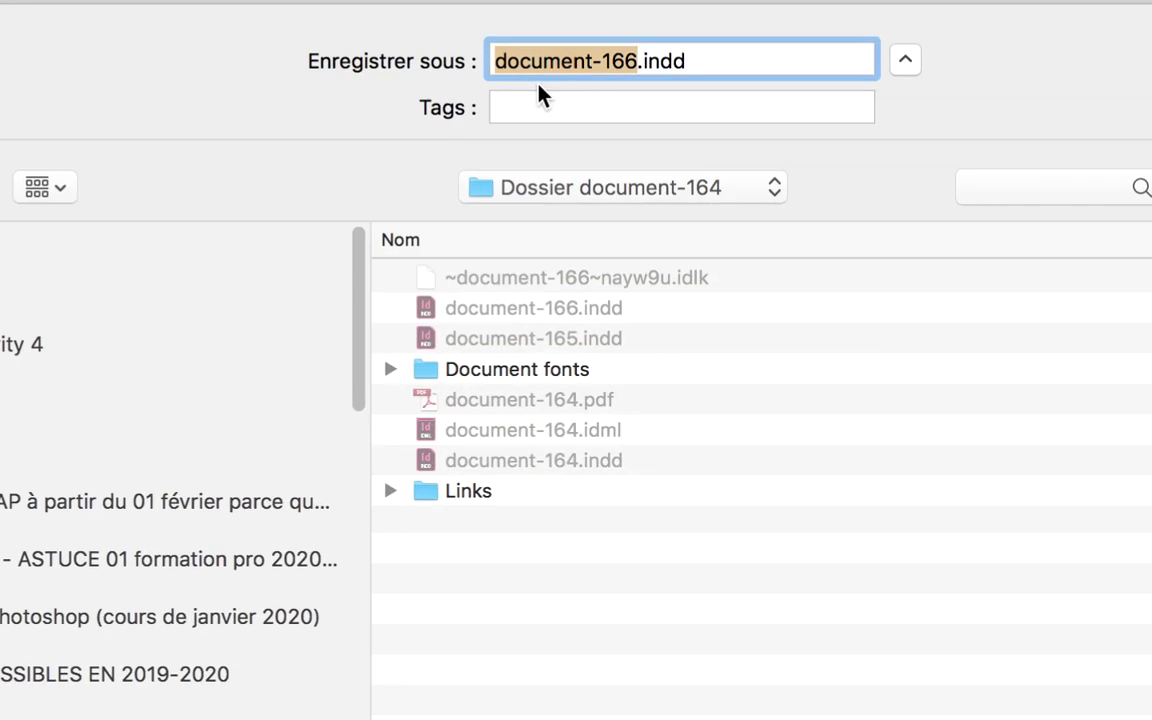
left_click_drag(589, 73, 585, 73)
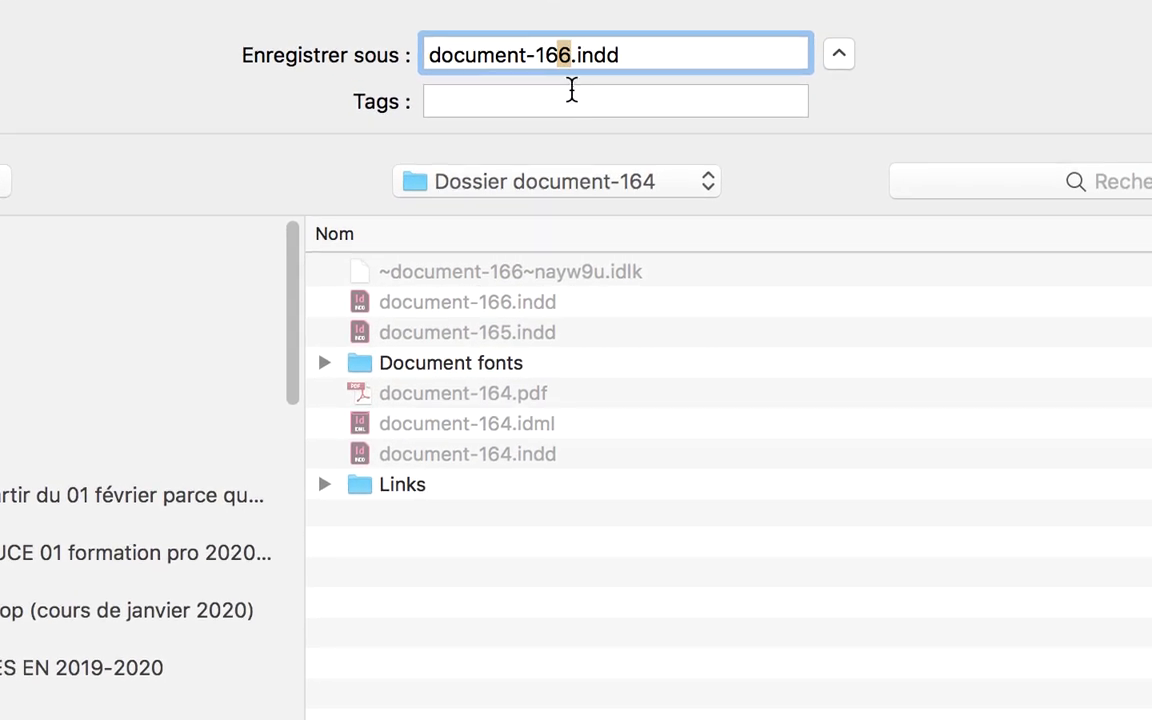
type("7")
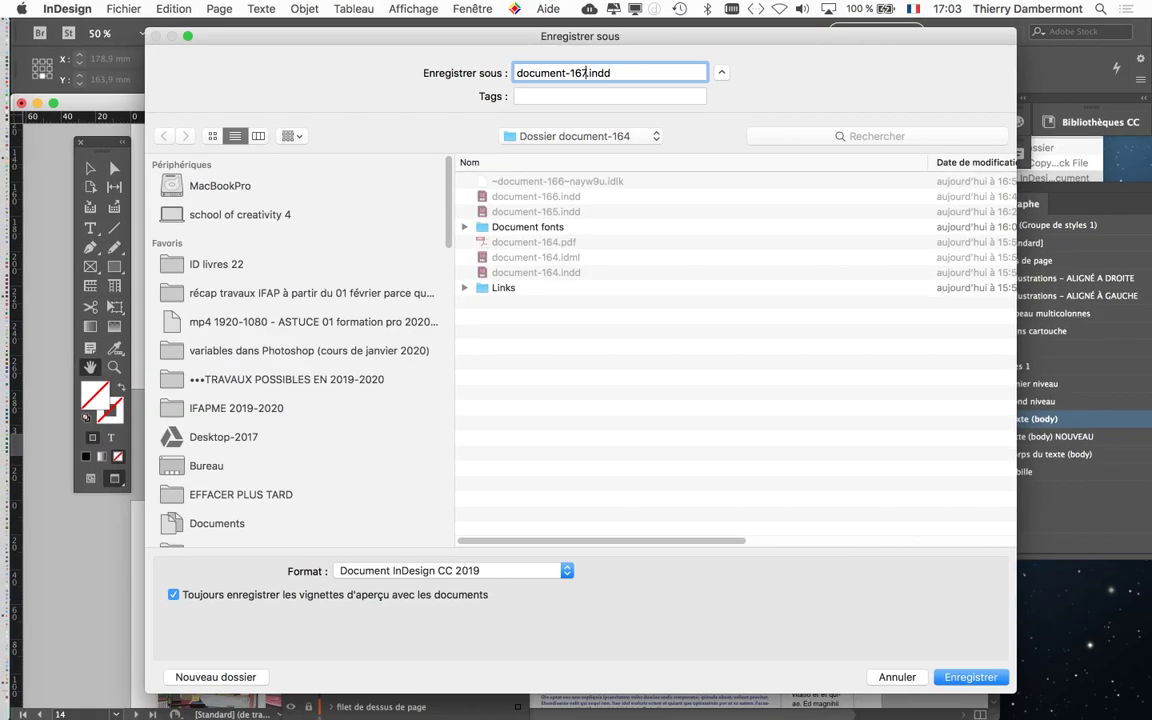